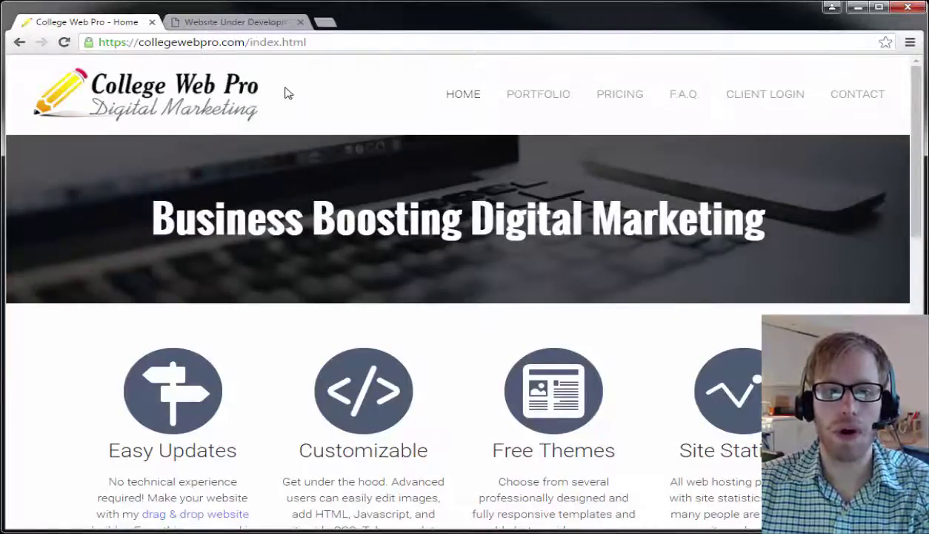
Close the Website Under Development tab and select index.html in the College Web Pro address.
{"action": "left_click", "coordinate": [260, 26]}
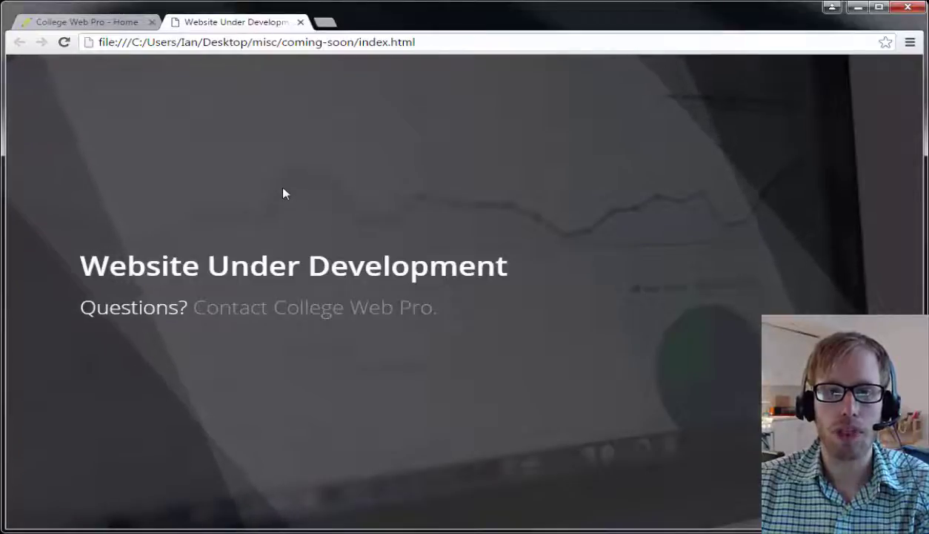
{"action": "left_click", "coordinate": [301, 21]}
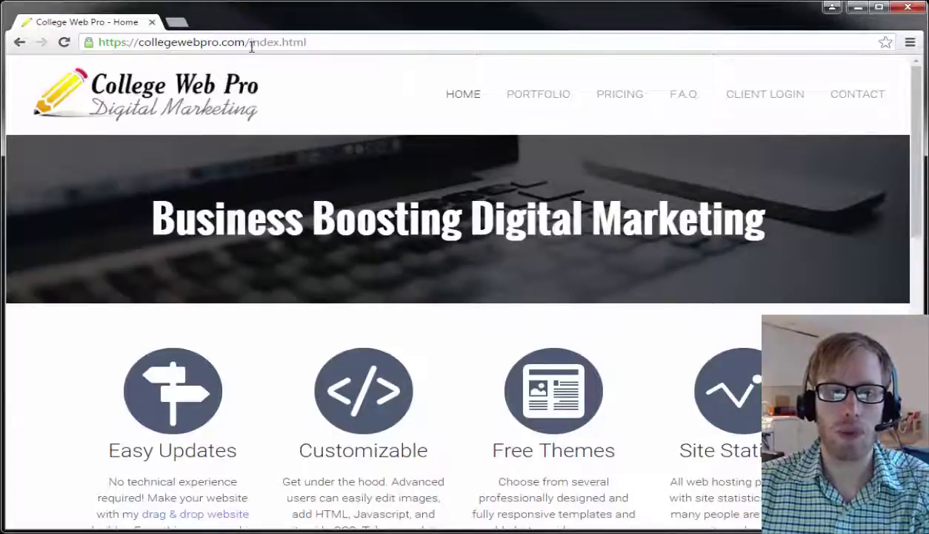
{"action": "left_click_drag", "start_coordinate": [250, 42], "coordinate": [347, 46]}
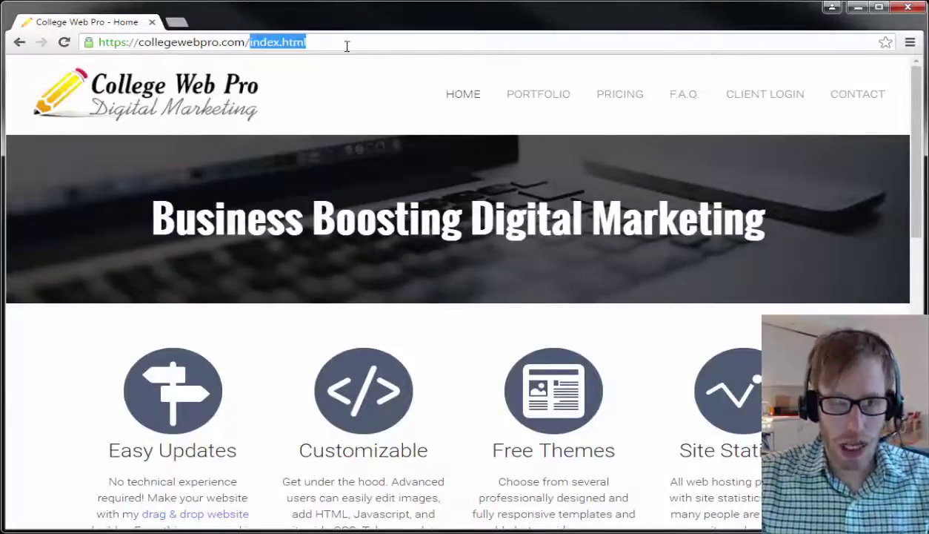
Go to collegewebpro.com/cpanel, then log out and log back in to cPanel.
{"action": "type", "text": "cpanel"}
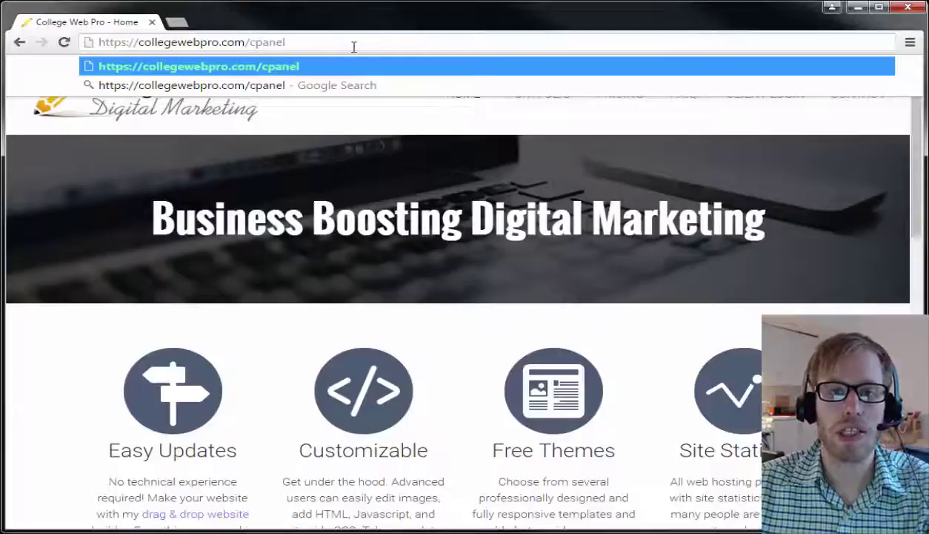
{"action": "key", "text": "Return"}
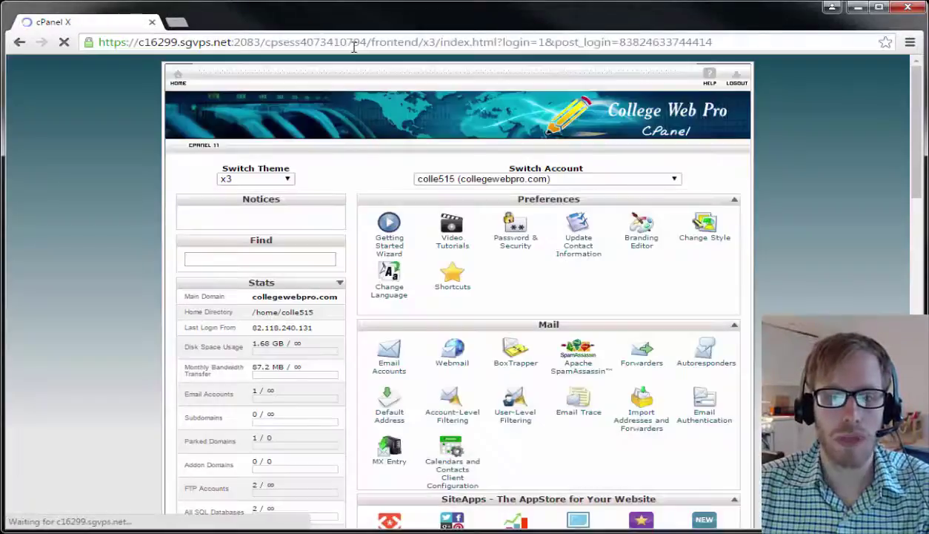
{"action": "left_click", "coordinate": [730, 76]}
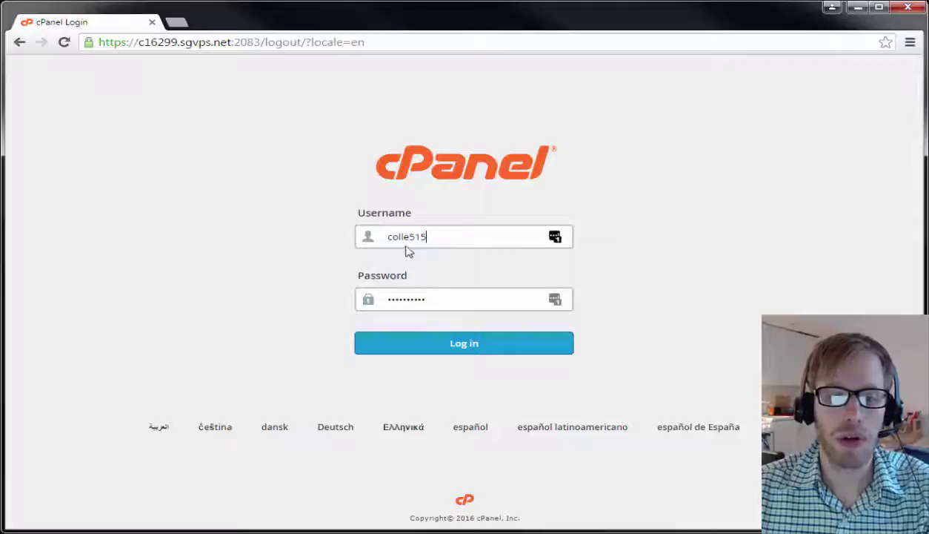
{"action": "left_click", "coordinate": [497, 348]}
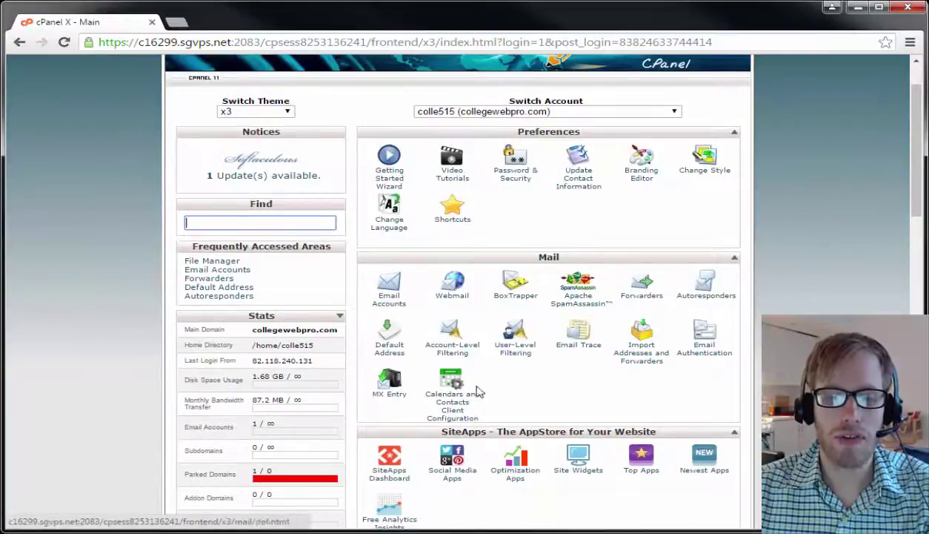
Check the main domain collegewebpro.com on the cPanel home page and go to Email Accounts.
{"action": "scroll", "coordinate": [578, 389], "scroll_direction": "down", "scroll_amount": 1}
{"action": "scroll", "coordinate": [585, 389], "scroll_direction": "down", "scroll_amount": 2}
{"action": "scroll", "coordinate": [587, 390], "scroll_direction": "up", "scroll_amount": 5}
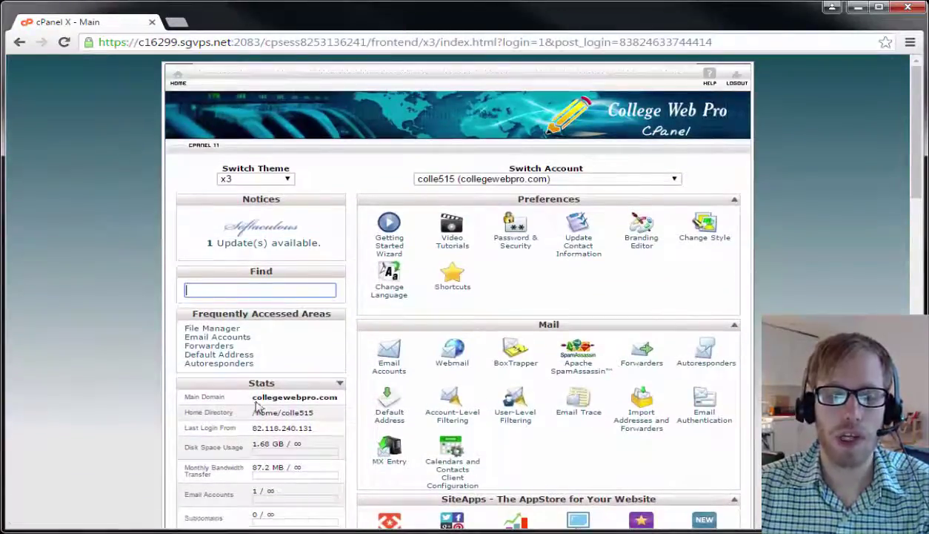
{"action": "left_click_drag", "start_coordinate": [256, 400], "coordinate": [334, 397]}
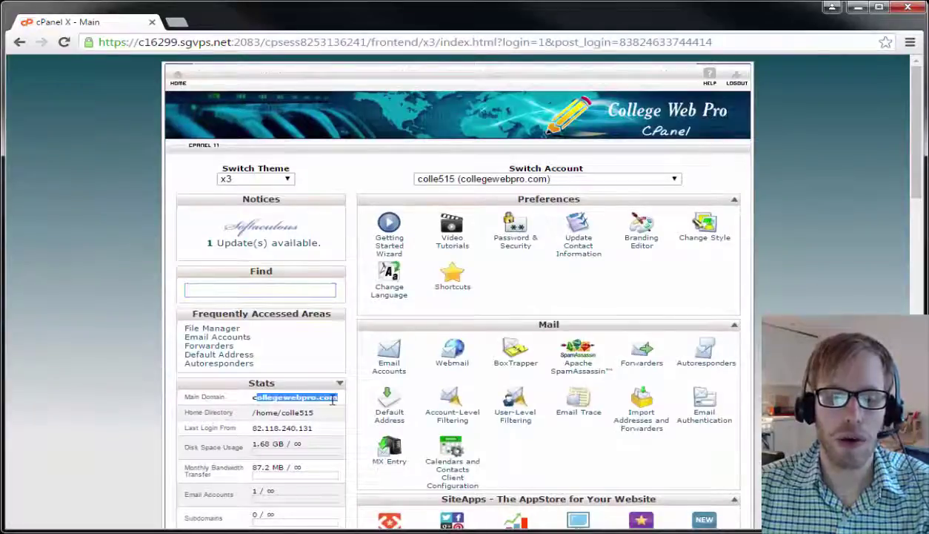
{"action": "left_click", "coordinate": [333, 398]}
{"action": "scroll", "coordinate": [333, 398], "scroll_direction": "down", "scroll_amount": 1}
{"action": "scroll", "coordinate": [332, 399], "scroll_direction": "down", "scroll_amount": 1}
{"action": "scroll", "coordinate": [333, 399], "scroll_direction": "up", "scroll_amount": 1}
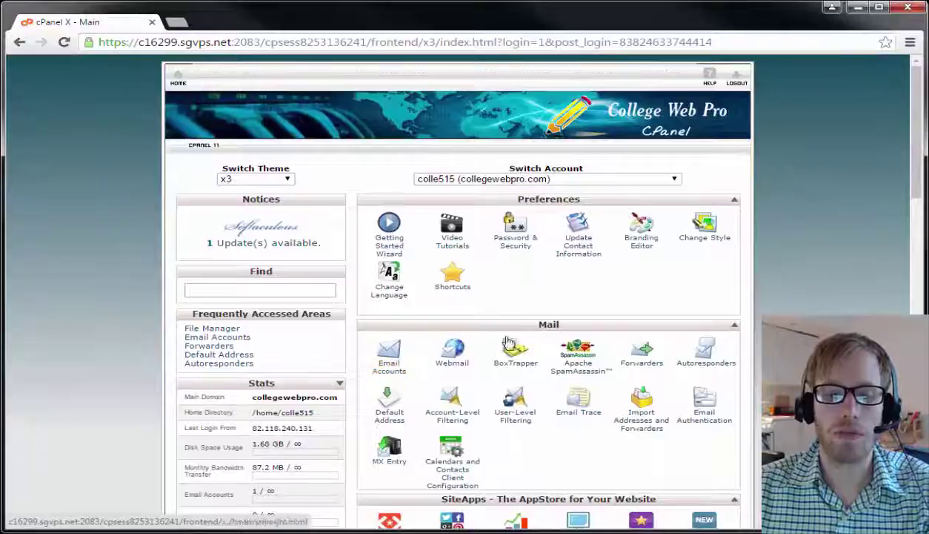
{"action": "left_click", "coordinate": [390, 373]}
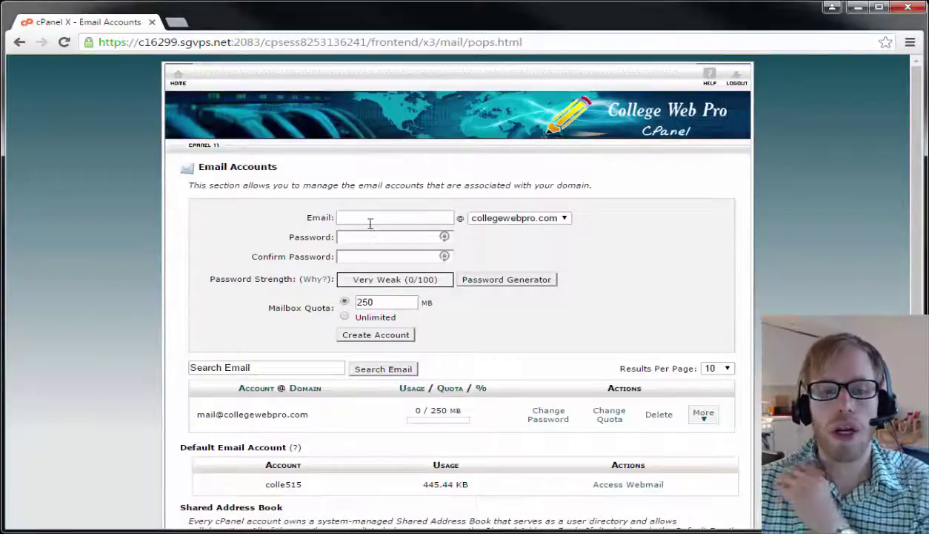
{"action": "left_click", "coordinate": [370, 223]}
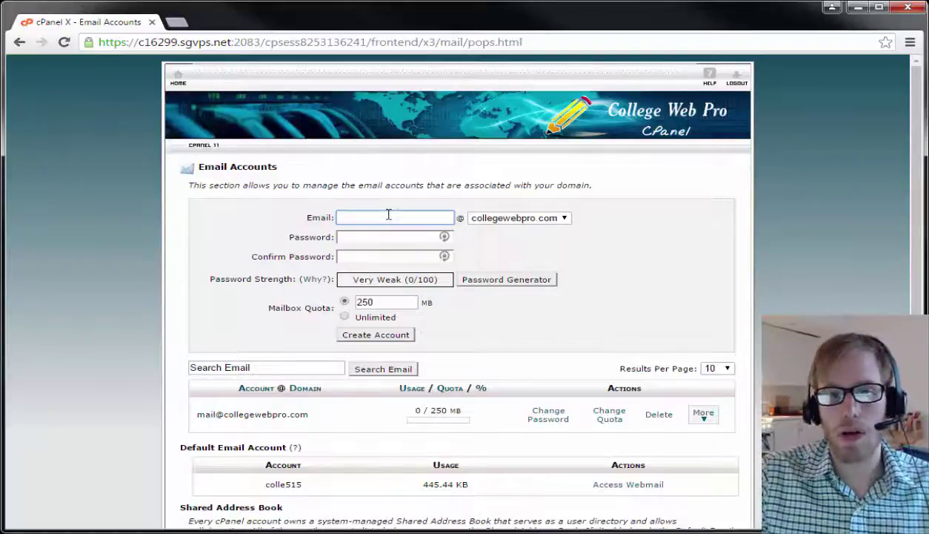
{"action": "type", "text": "admin"}
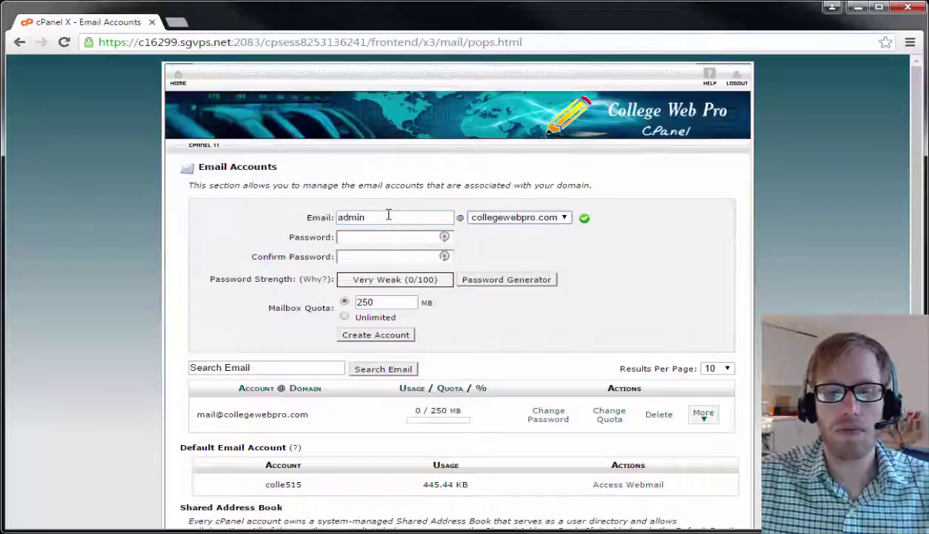
{"action": "key", "text": "Tab"}
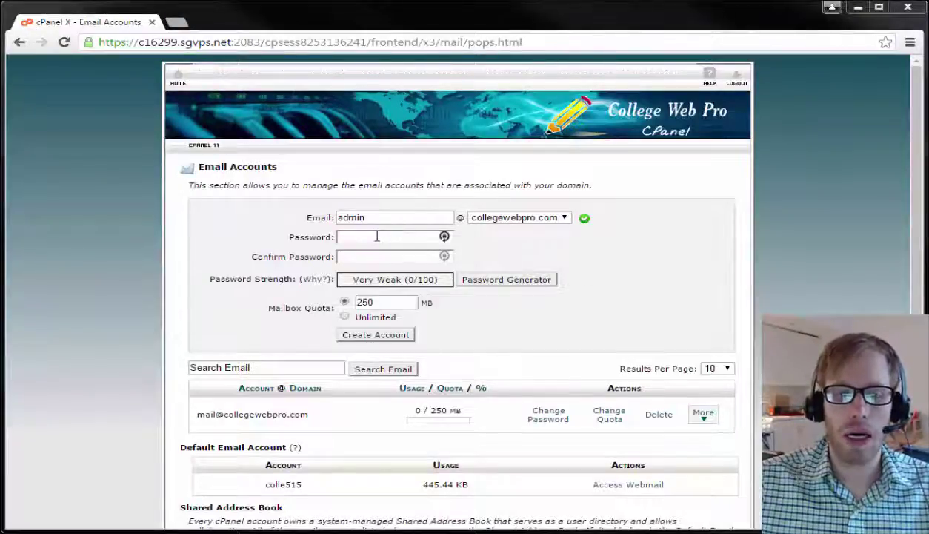
{"action": "left_click", "coordinate": [532, 285]}
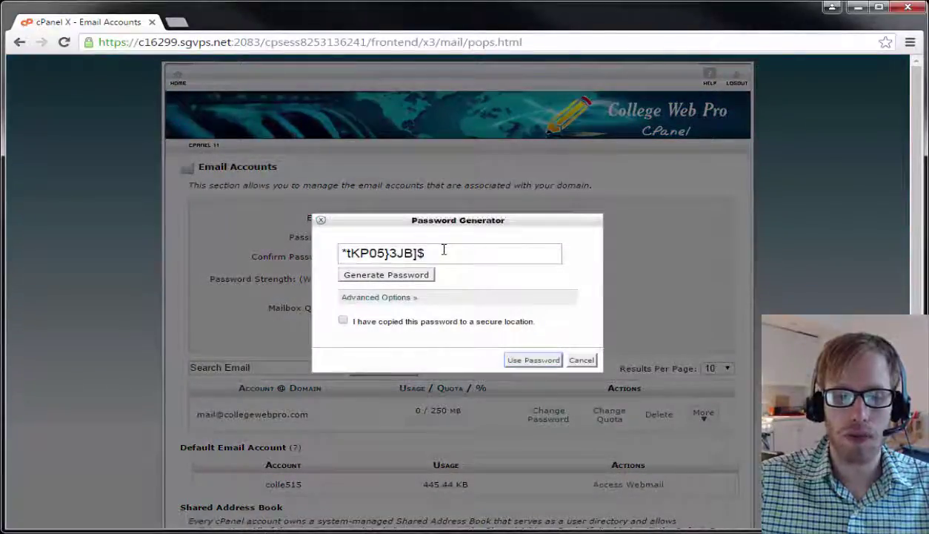
{"action": "left_click_drag", "start_coordinate": [443, 250], "coordinate": [328, 249]}
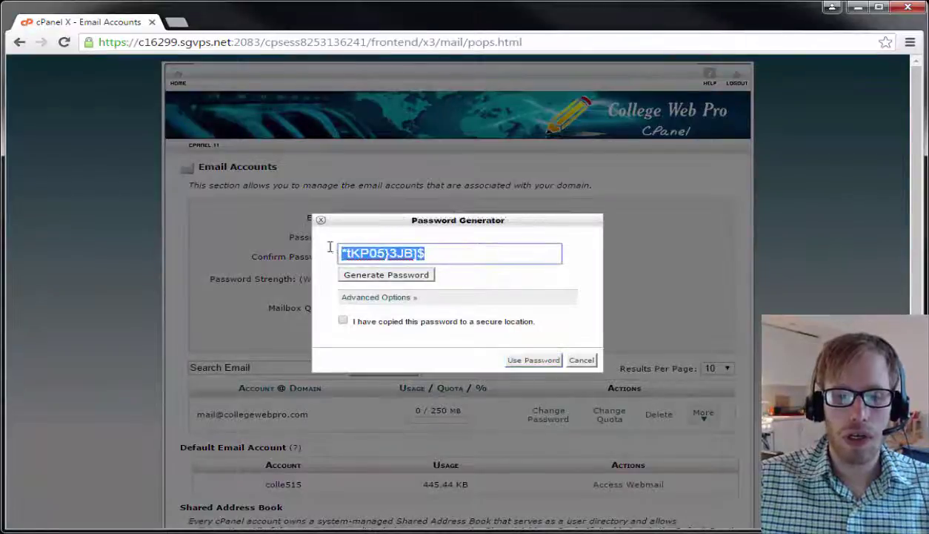
{"action": "right_click", "coordinate": [374, 251]}
{"action": "left_click", "coordinate": [404, 276]}
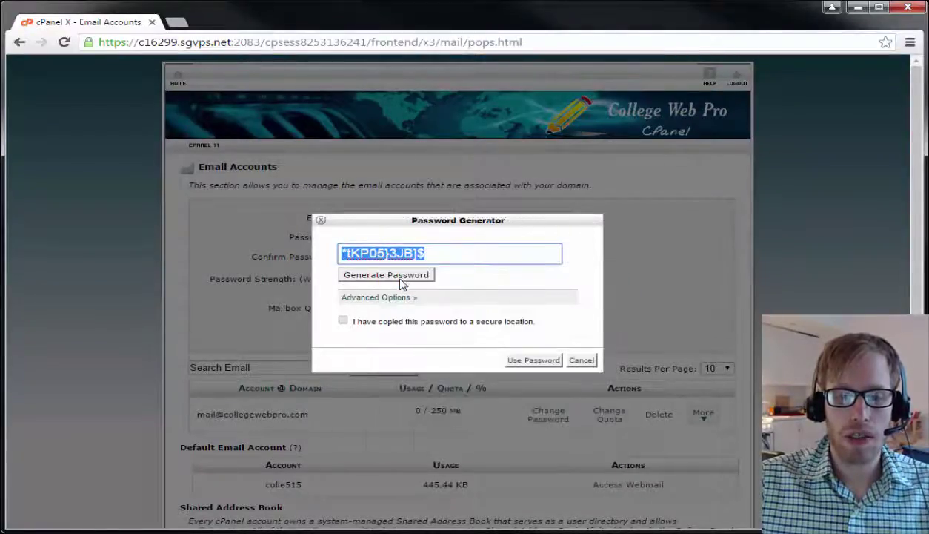
{"action": "left_click", "coordinate": [343, 320]}
{"action": "left_click", "coordinate": [523, 360]}
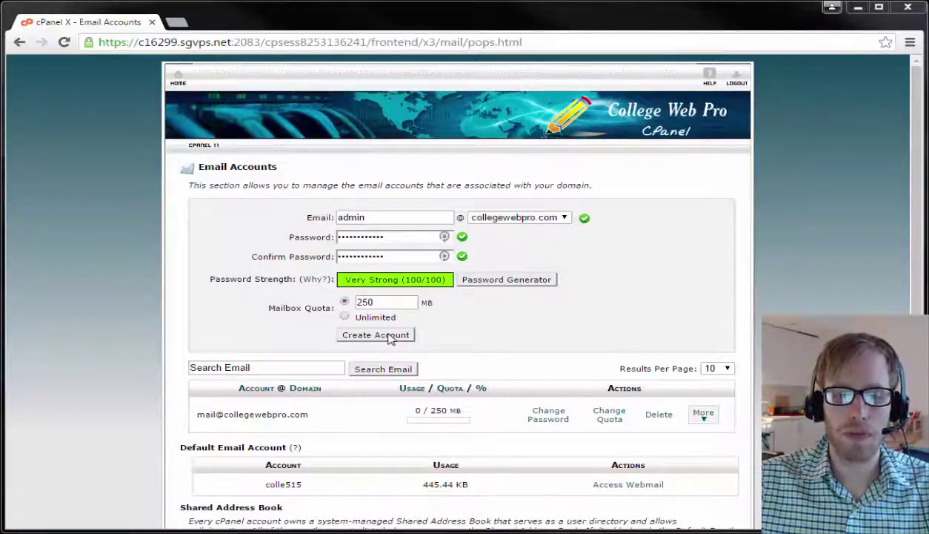
{"action": "left_click", "coordinate": [391, 336]}
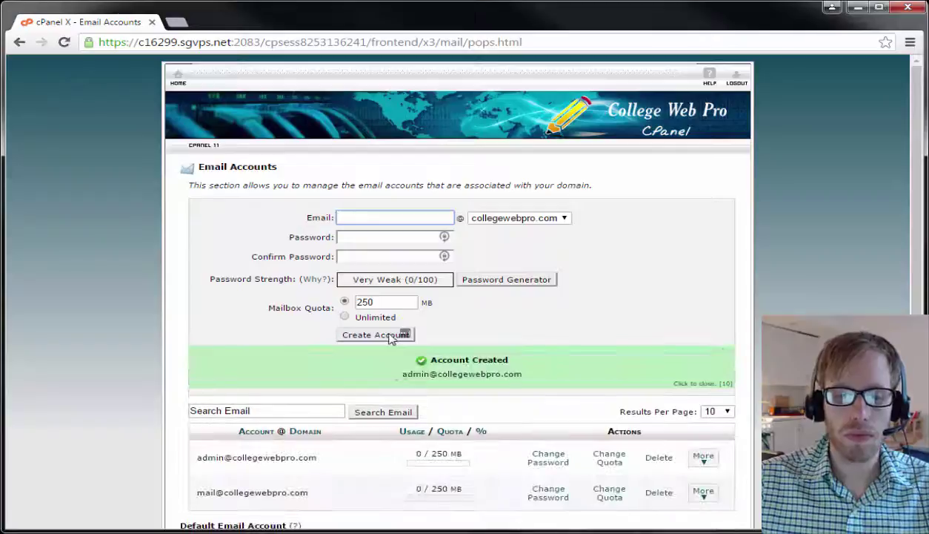
{"action": "scroll", "coordinate": [535, 390], "scroll_direction": "down", "scroll_amount": 1}
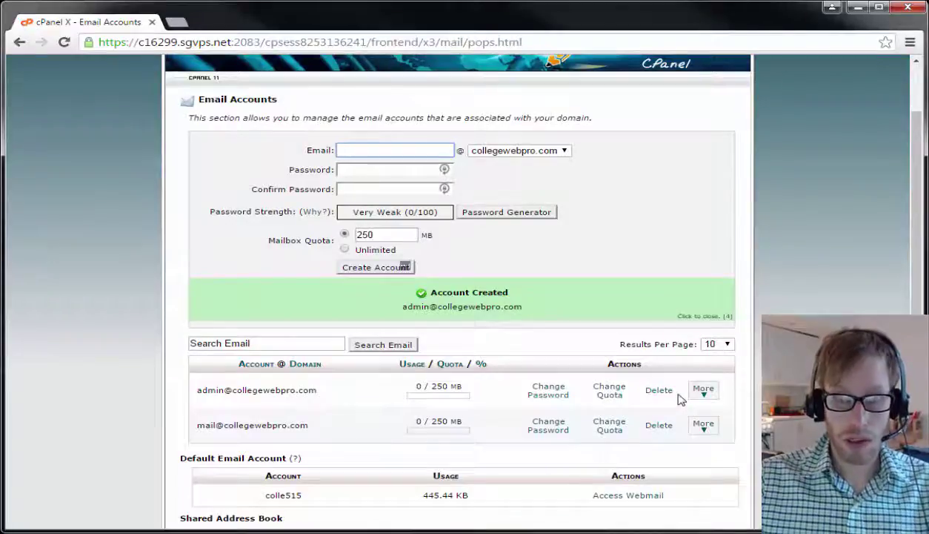
{"action": "scroll", "coordinate": [618, 380], "scroll_direction": "up", "scroll_amount": 1}
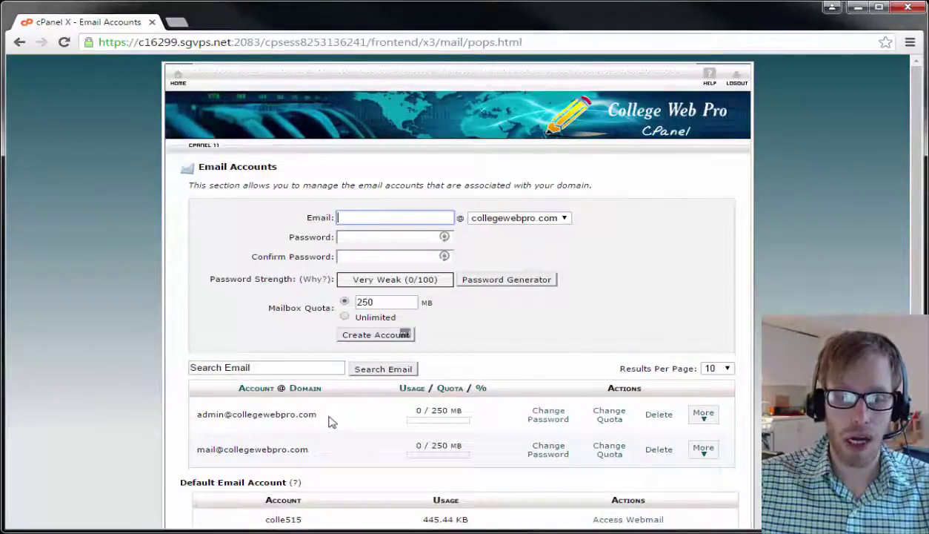
{"action": "left_click", "coordinate": [702, 421]}
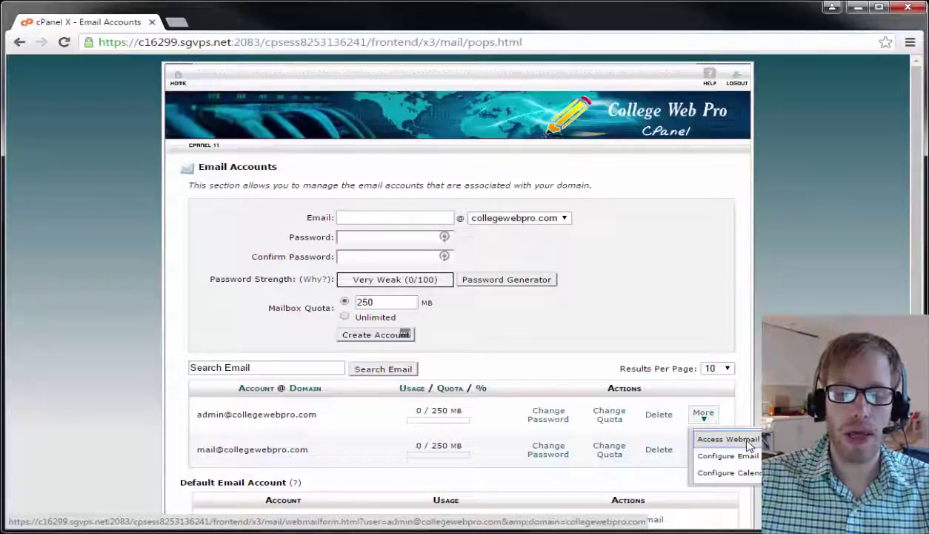
{"action": "left_click", "coordinate": [708, 439]}
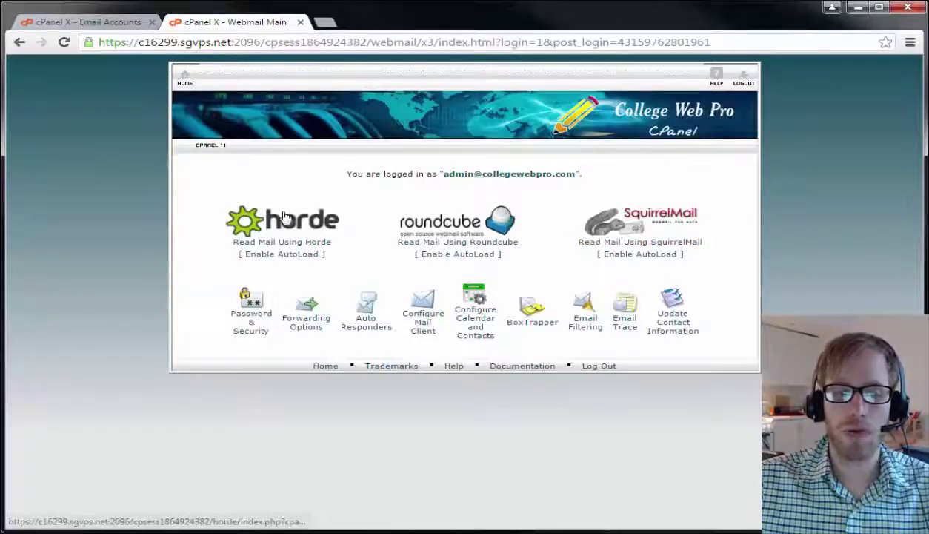
{"action": "right_click", "coordinate": [454, 250]}
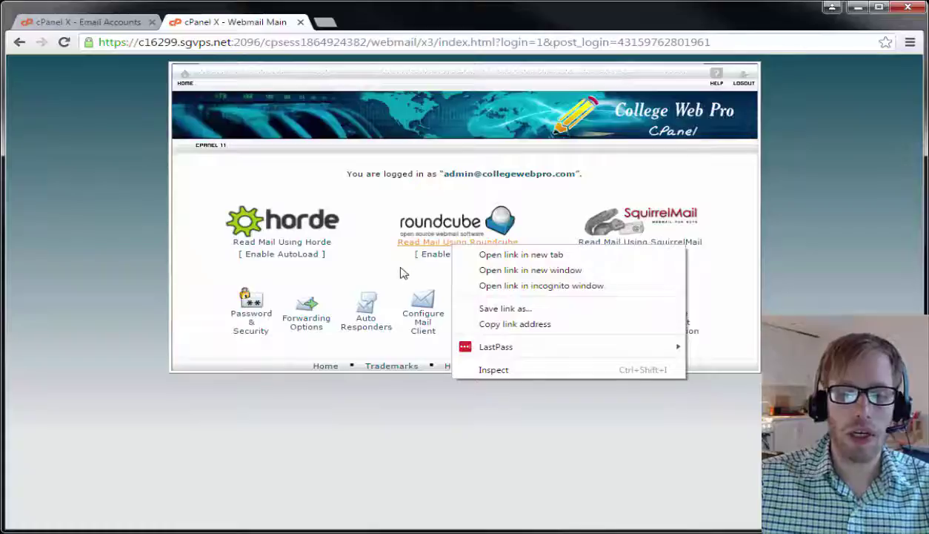
{"action": "left_click", "coordinate": [403, 266]}
{"action": "left_click", "coordinate": [432, 245]}
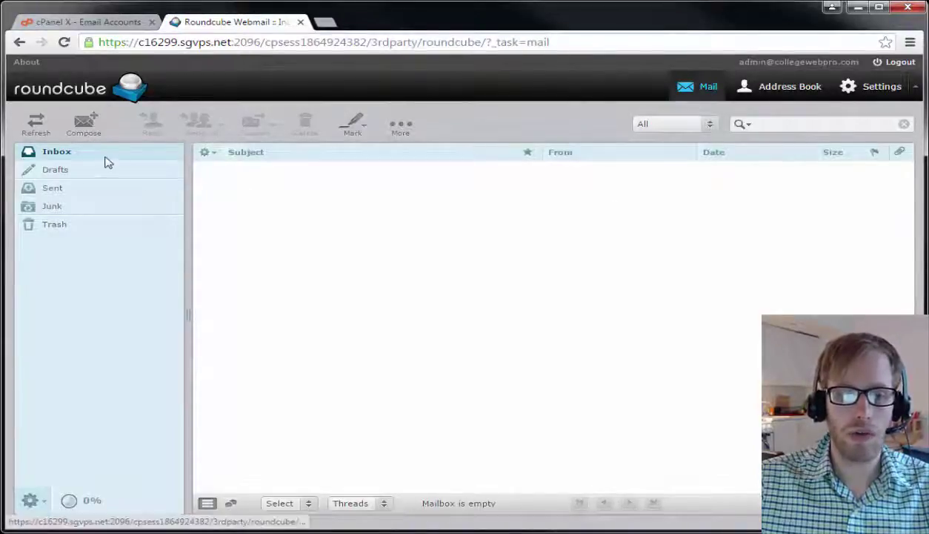
Check the logged-in admin address, then close the Roundcube tab to return to Email Accounts.
{"action": "left_click_drag", "start_coordinate": [739, 63], "coordinate": [860, 63]}
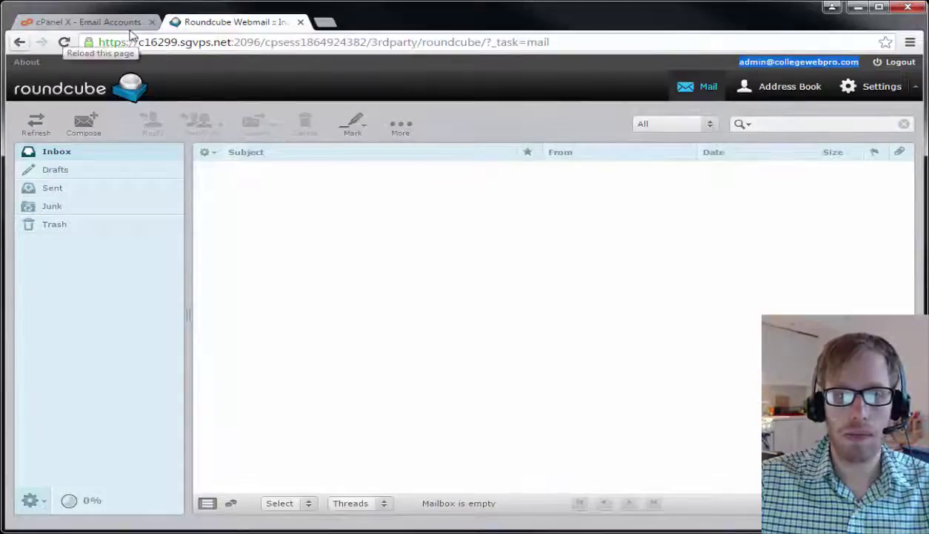
{"action": "left_click", "coordinate": [301, 23]}
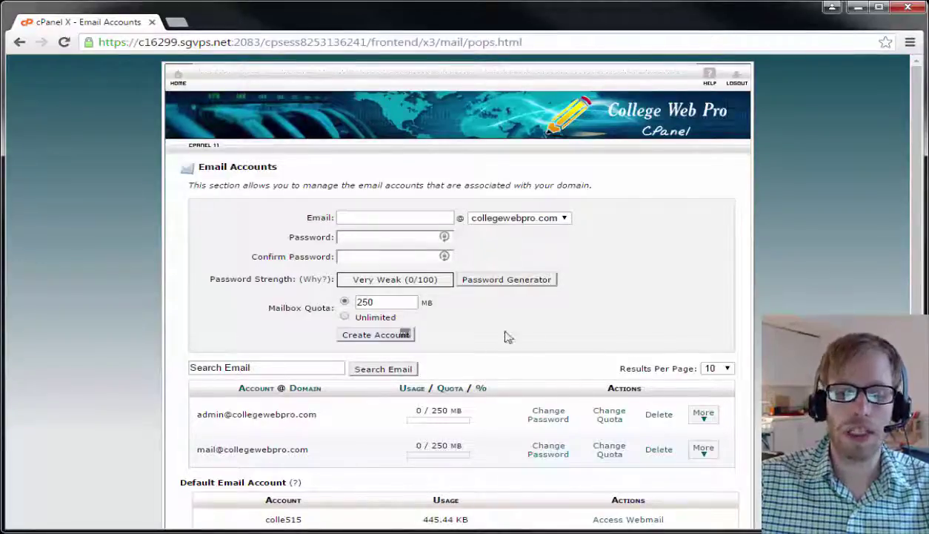
Copy the Read Mail Using Roundcube link address for the admin mailbox.
{"action": "left_click", "coordinate": [704, 415]}
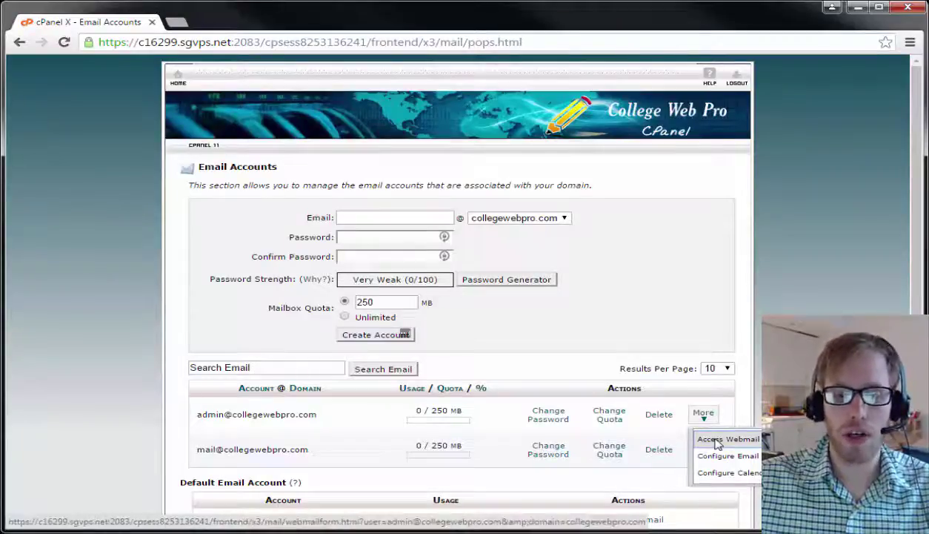
{"action": "left_click", "coordinate": [717, 441]}
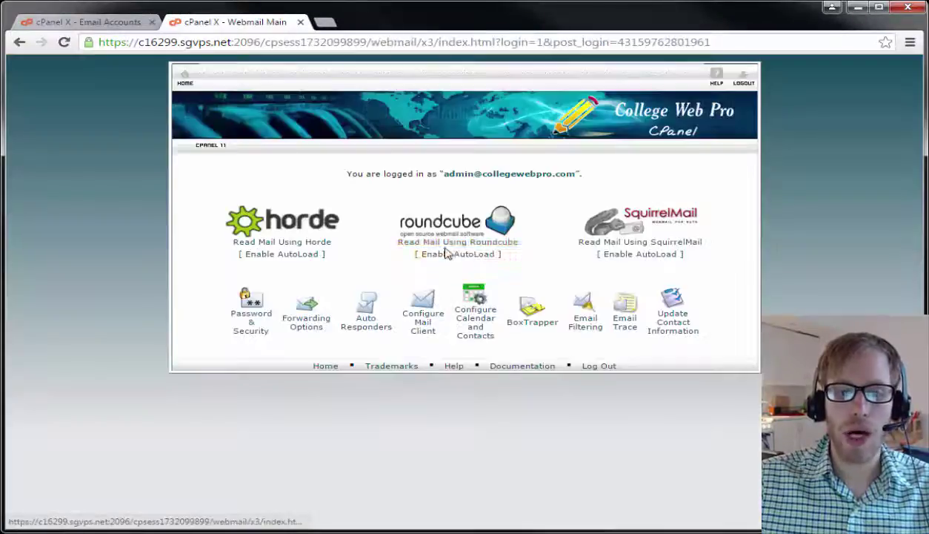
{"action": "right_click", "coordinate": [451, 248]}
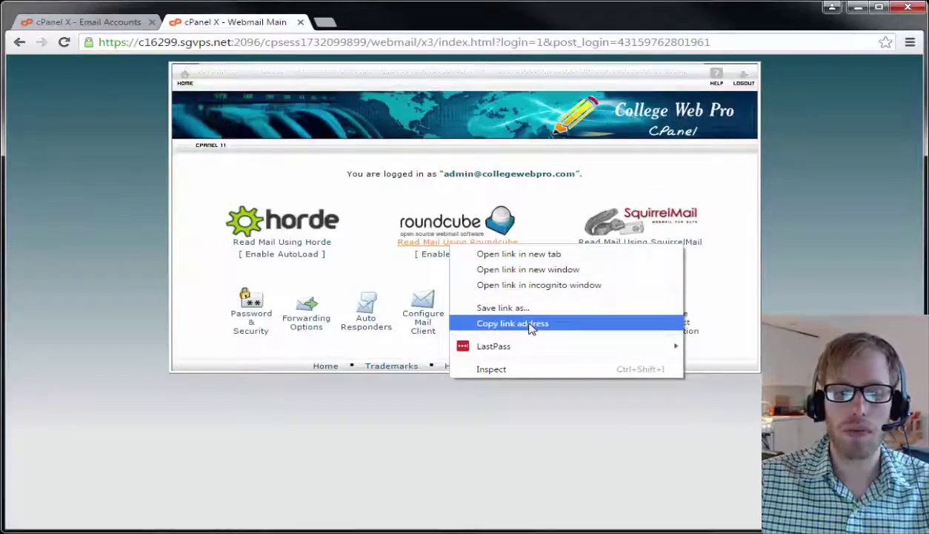
{"action": "left_click", "coordinate": [530, 327]}
Close the webmail tab and return to the cPanel home page.
{"action": "left_click", "coordinate": [186, 76]}
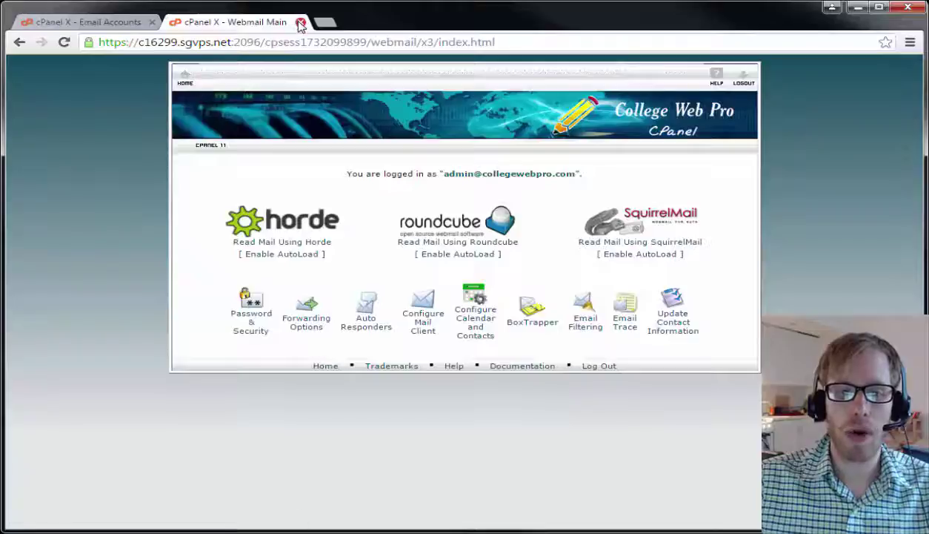
{"action": "left_click", "coordinate": [297, 21]}
{"action": "left_click", "coordinate": [179, 77]}
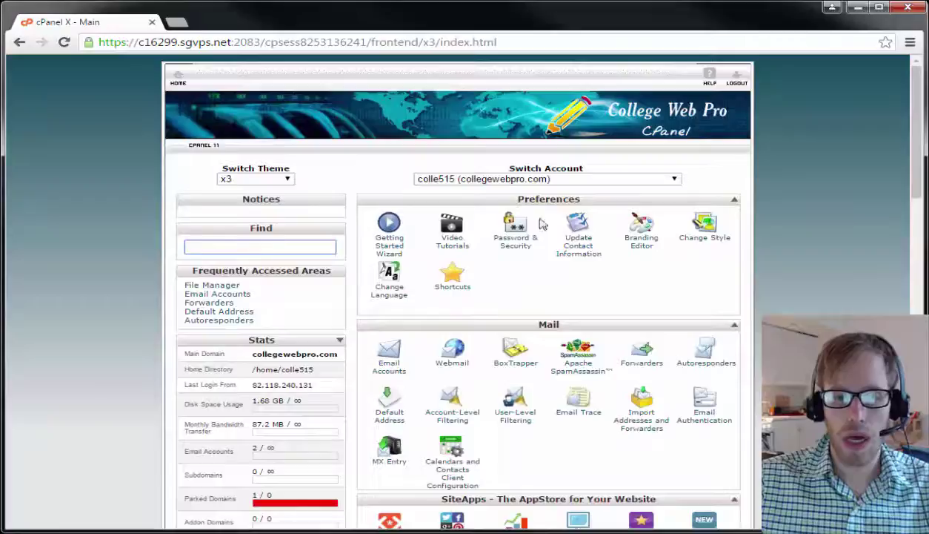
Create the subdomain 'email' (email.collegewebpro.com, root public_html/email) and go back to the list.
{"action": "scroll", "coordinate": [571, 326], "scroll_direction": "down", "scroll_amount": 6}
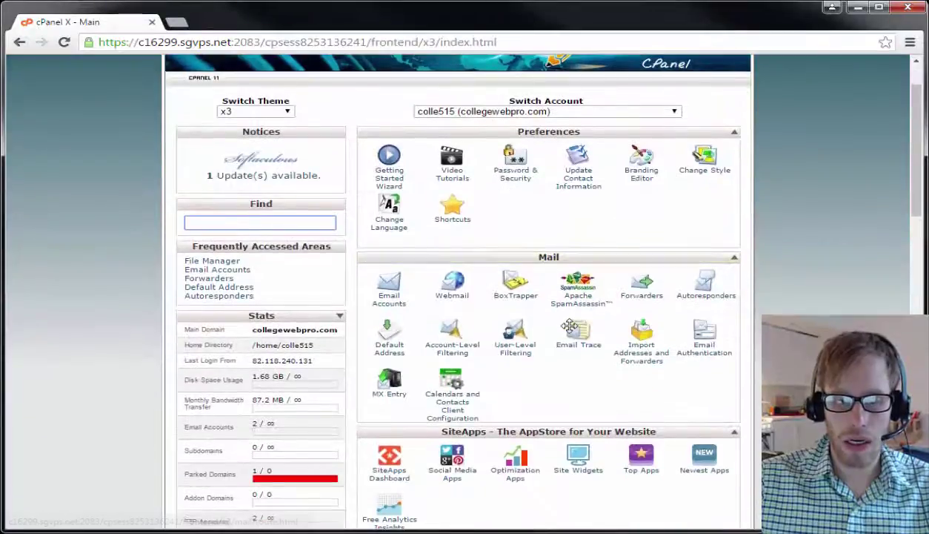
{"action": "scroll", "coordinate": [571, 328], "scroll_direction": "down", "scroll_amount": 4}
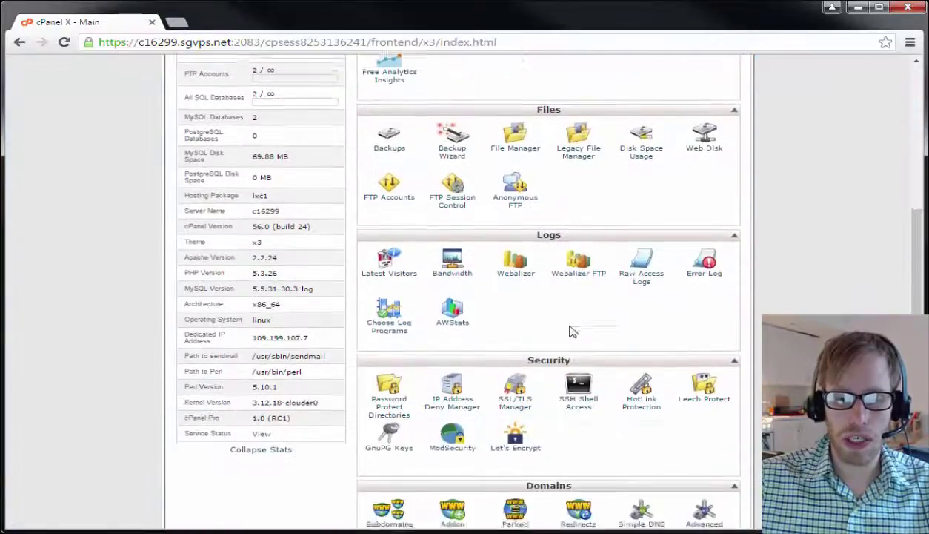
{"action": "left_click", "coordinate": [402, 366]}
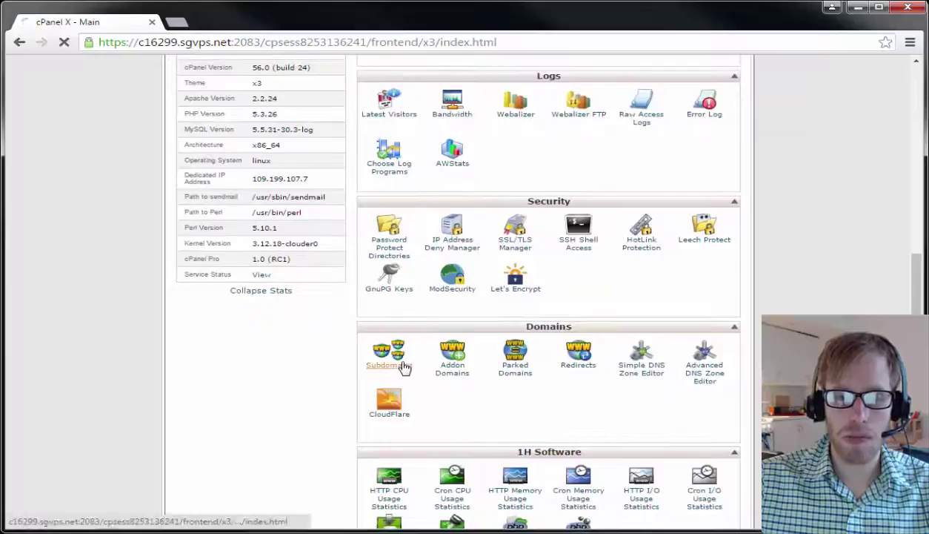
{"action": "type", "text": "email"}
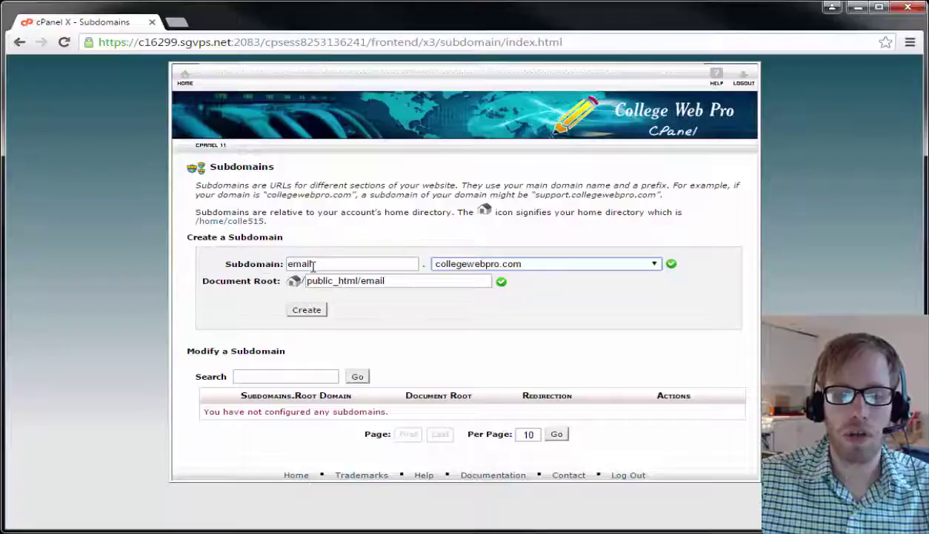
{"action": "left_click", "coordinate": [311, 310]}
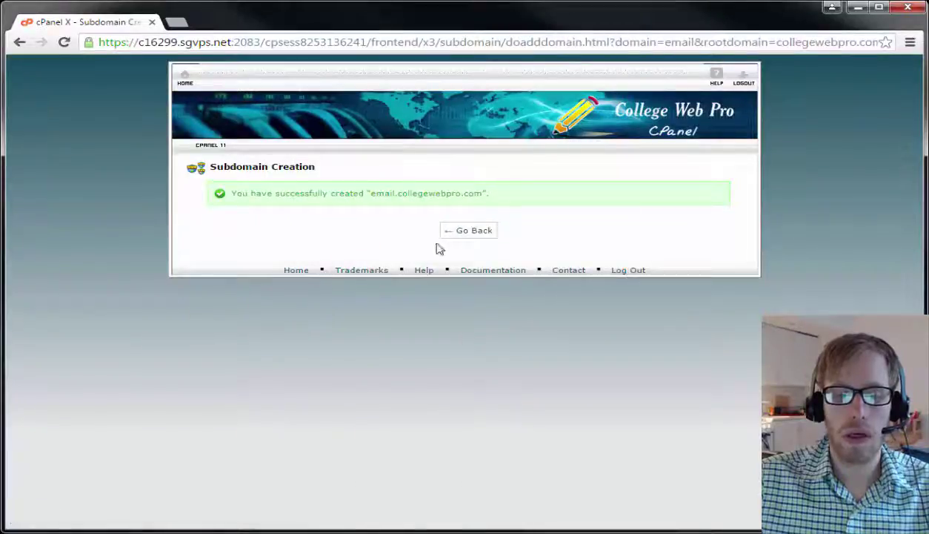
{"action": "left_click", "coordinate": [470, 234]}
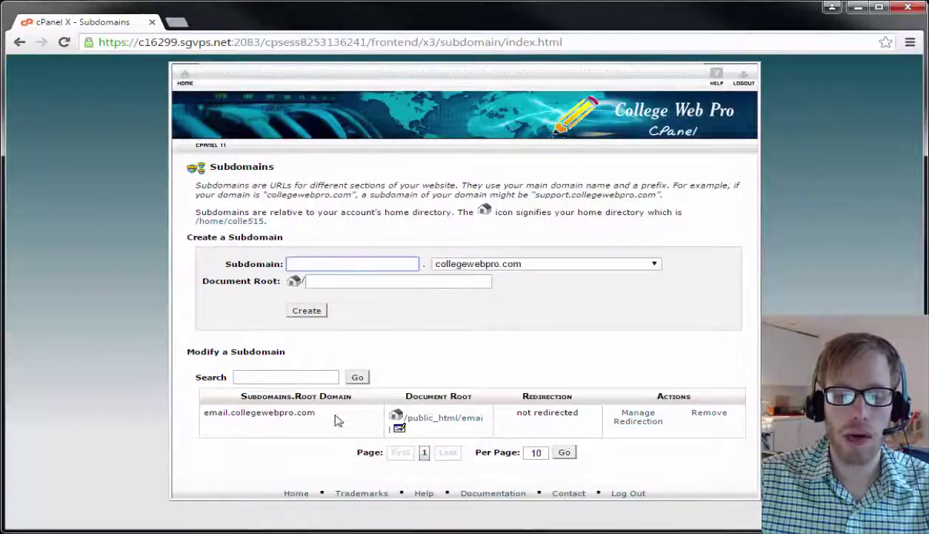
Redirect email.collegewebpro.com to the pasted Roundcube URL on port 2096 and save it.
{"action": "left_click", "coordinate": [636, 430]}
{"action": "left_click_drag", "start_coordinate": [406, 204], "coordinate": [336, 200]}
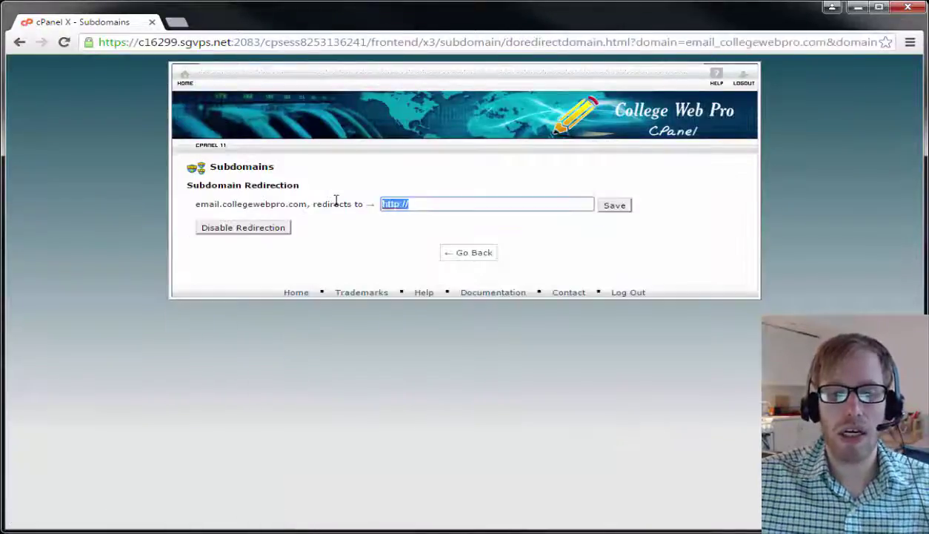
{"action": "key", "text": "ctrl+v"}
{"action": "left_click_drag", "start_coordinate": [481, 206], "coordinate": [335, 201]}
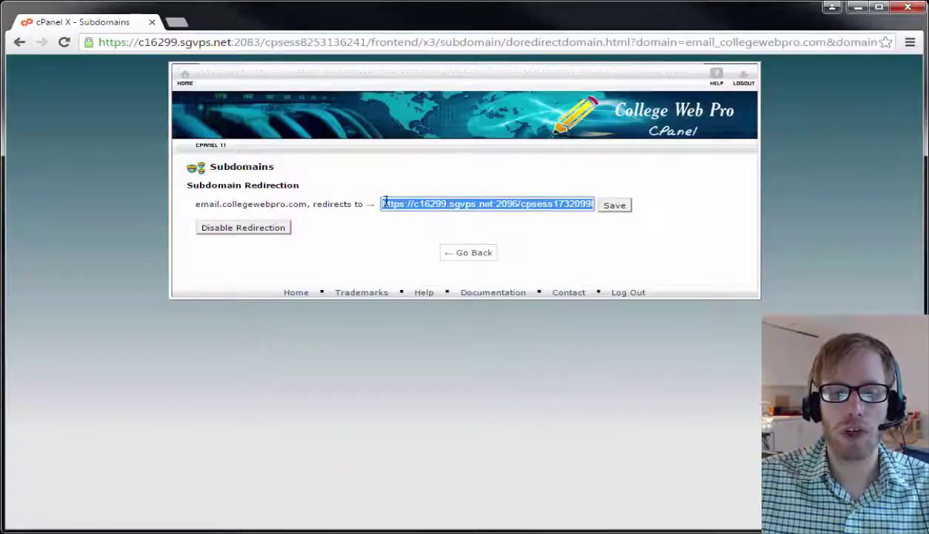
{"action": "left_click", "coordinate": [411, 200]}
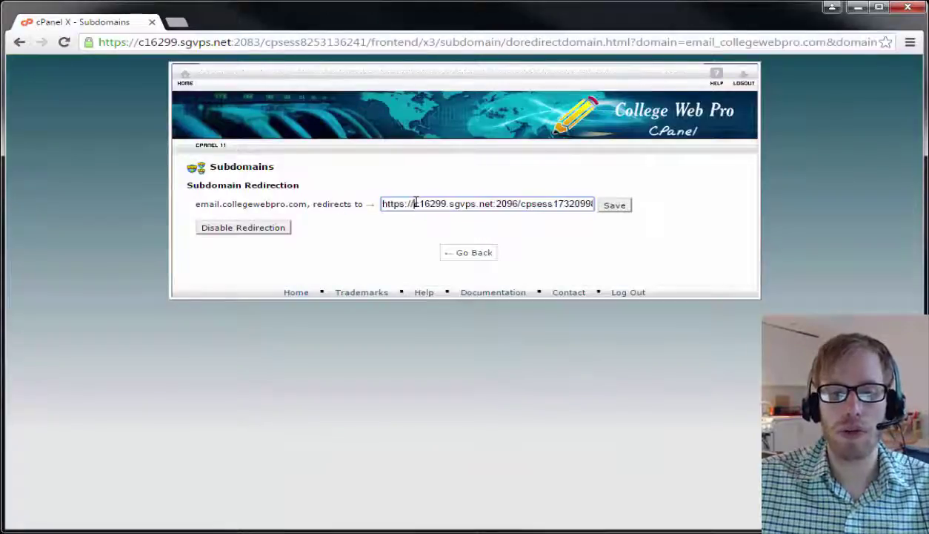
{"action": "left_click", "coordinate": [613, 211]}
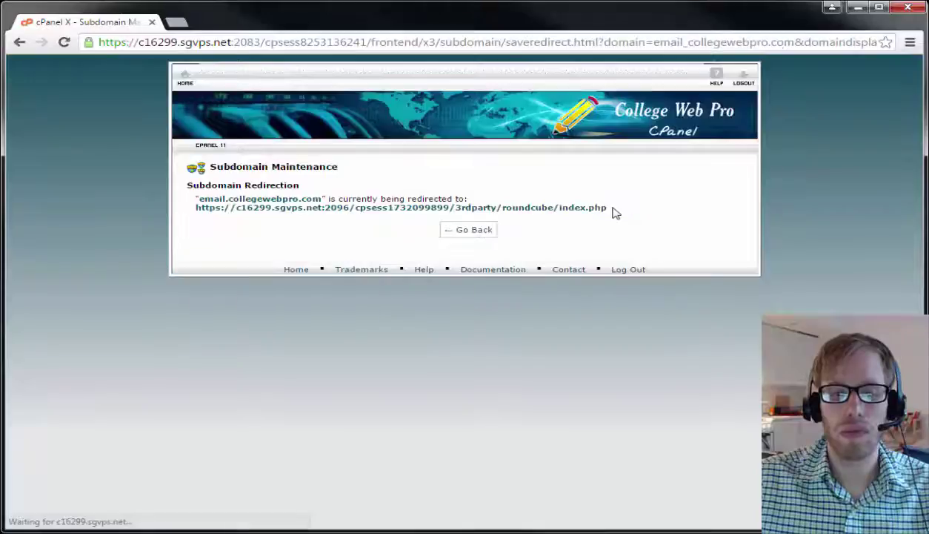
{"action": "left_click_drag", "start_coordinate": [200, 199], "coordinate": [320, 197]}
{"action": "key", "text": "ctrl+c"}
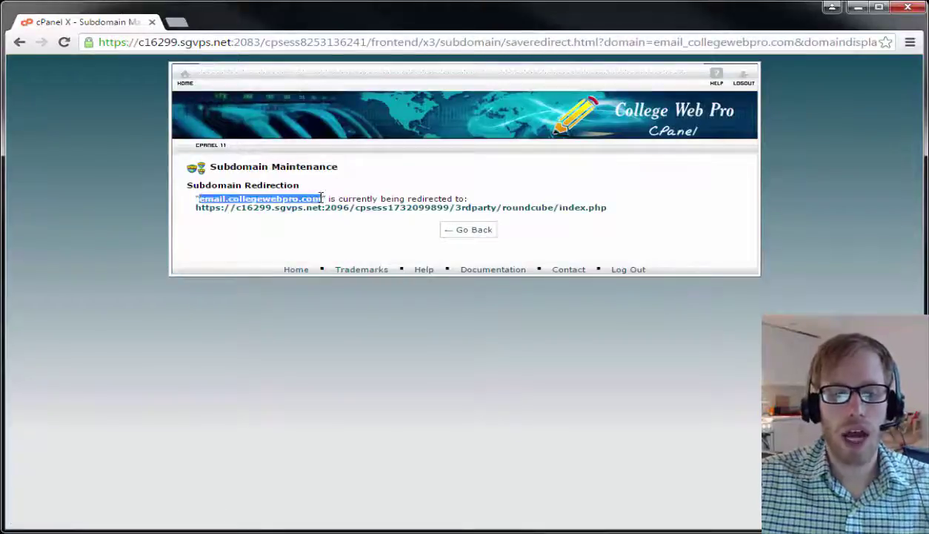
Test the redirect in a new tab, log out of Roundcube, and reload email.collegewebpro.com.
{"action": "key", "text": "ctrl+t"}
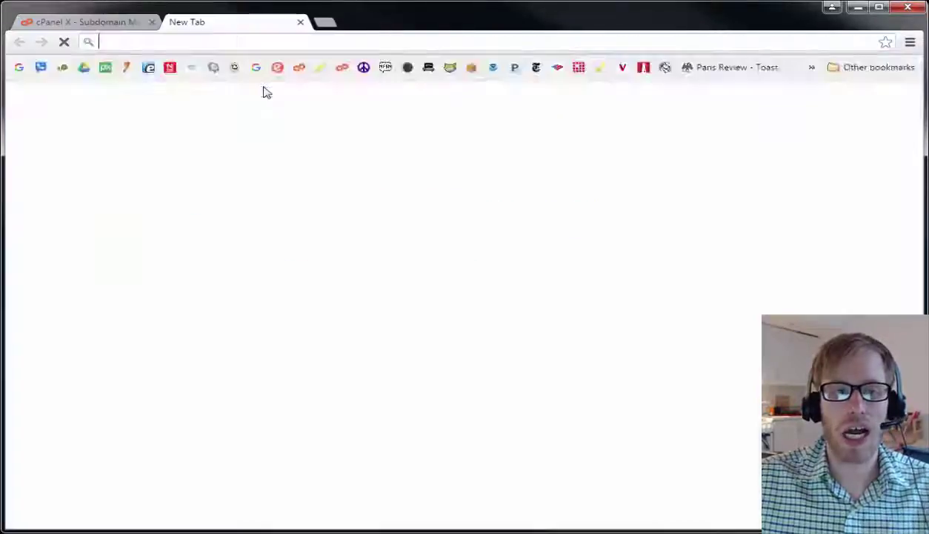
{"action": "key", "text": "ctrl+v"}
{"action": "key", "text": "Return"}
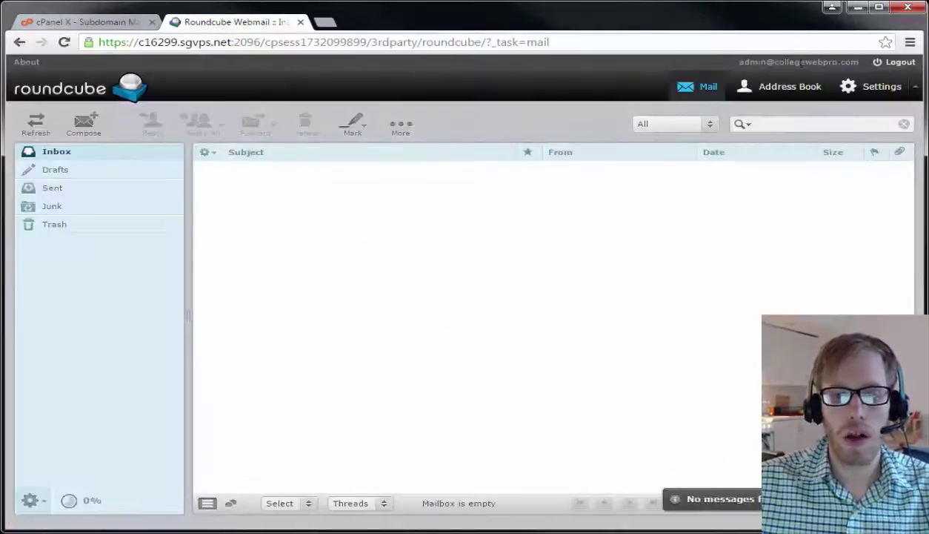
{"action": "left_click", "coordinate": [899, 65]}
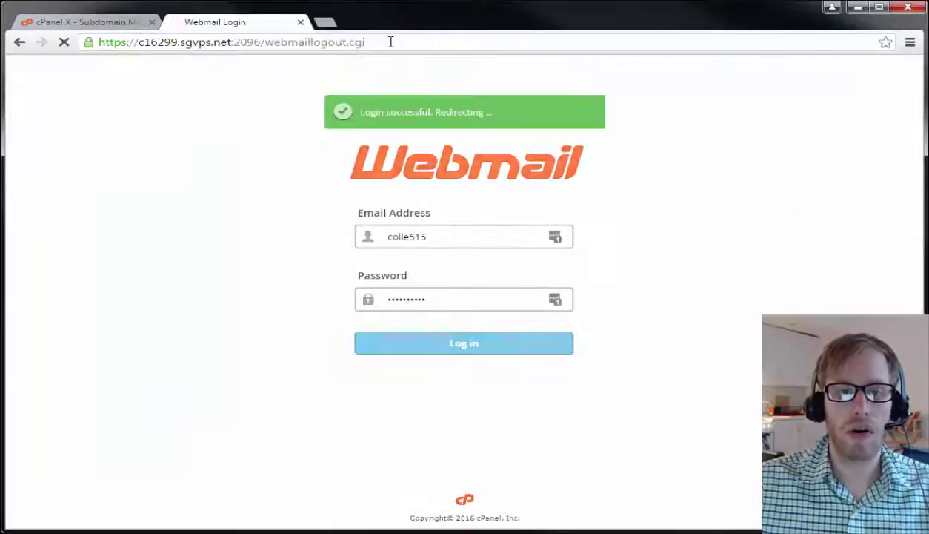
{"action": "left_click", "coordinate": [392, 41]}
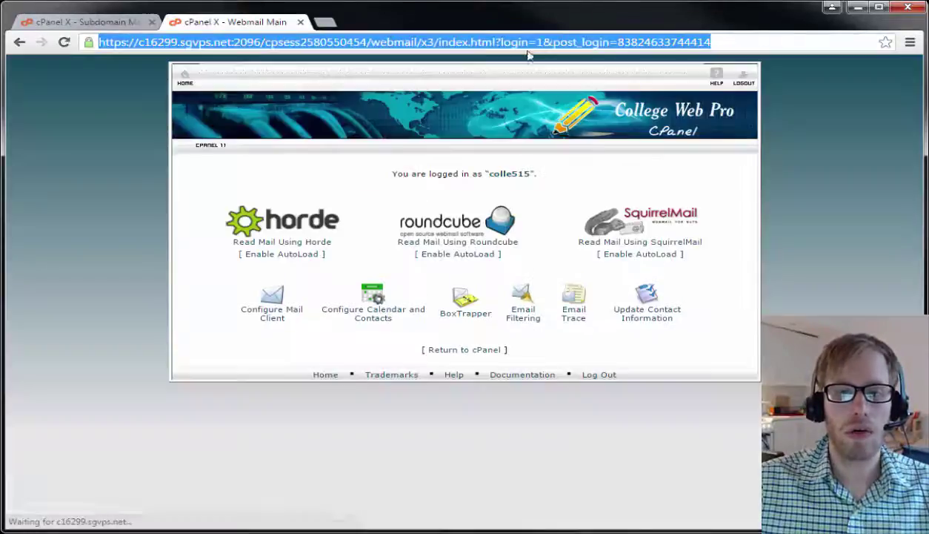
{"action": "left_click", "coordinate": [743, 77]}
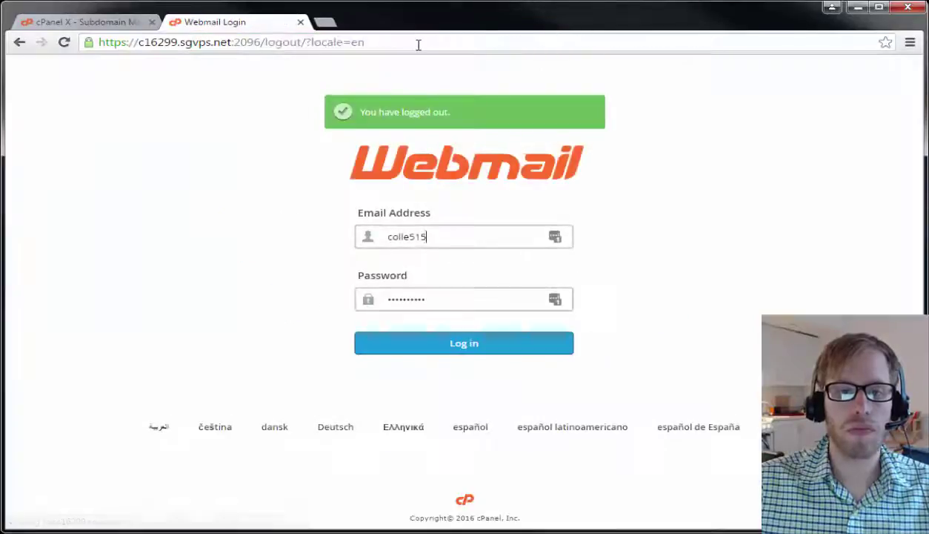
{"action": "left_click", "coordinate": [418, 43]}
{"action": "type", "text": "email.collegewebpro.com"}
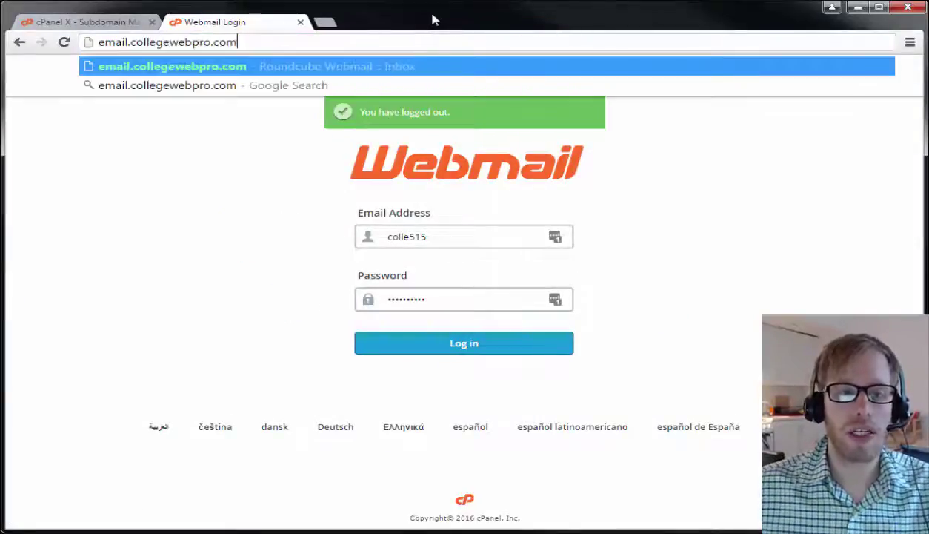
{"action": "key", "text": "Return"}
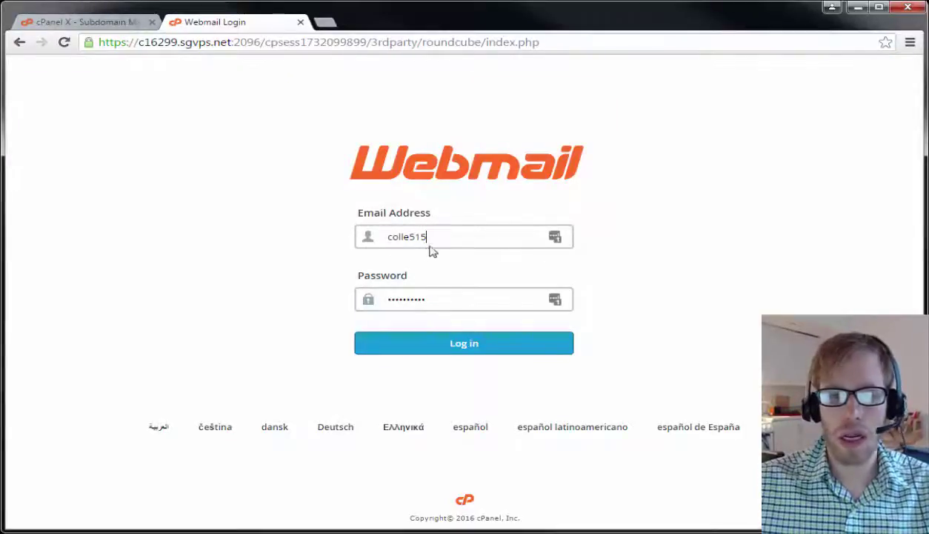
Log in to Roundcube as the admin mailbox with the copied password, then return to cPanel.
{"action": "left_click_drag", "start_coordinate": [429, 247], "coordinate": [326, 238]}
{"action": "type", "text": "e"}
{"action": "type", "text": "o"}
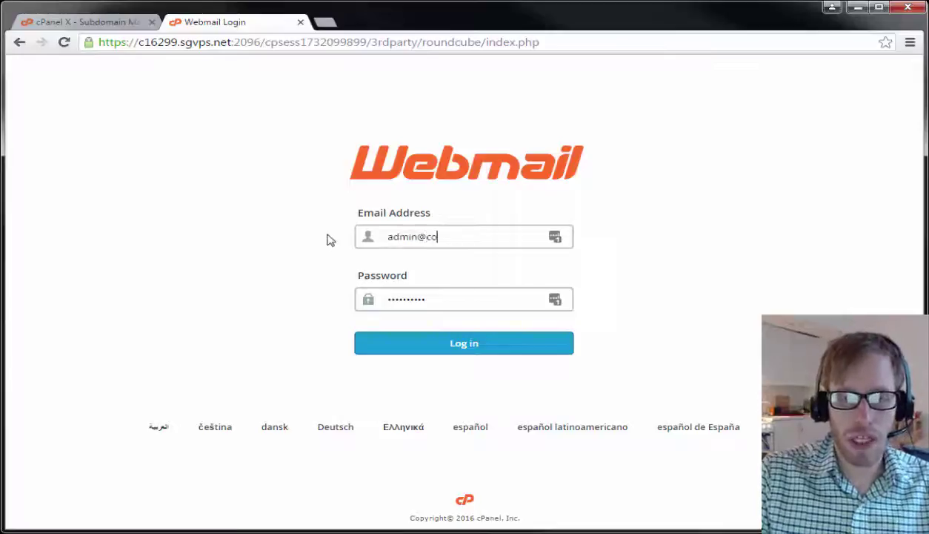
{"action": "type", "text": "llegewebpro.com"}
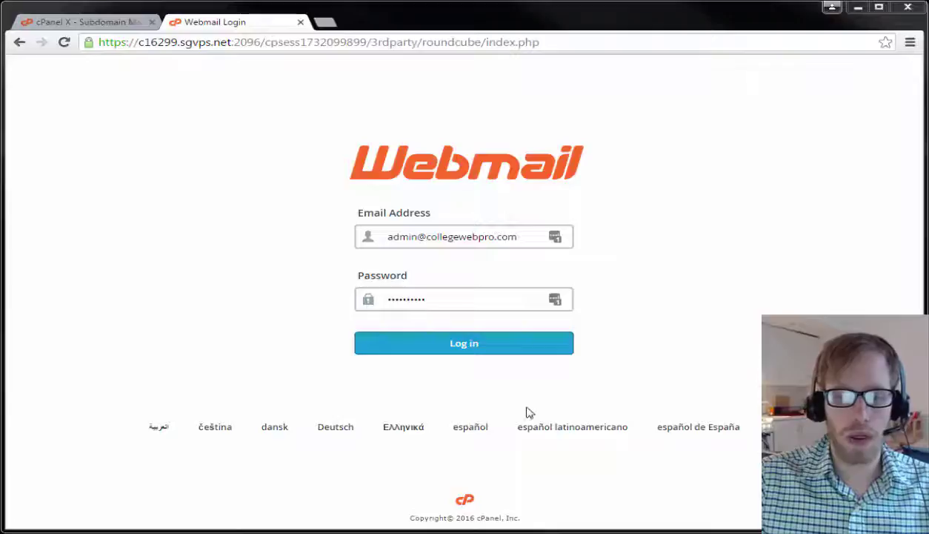
{"action": "key", "text": "Tab"}
{"action": "key", "text": "ctrl+v"}
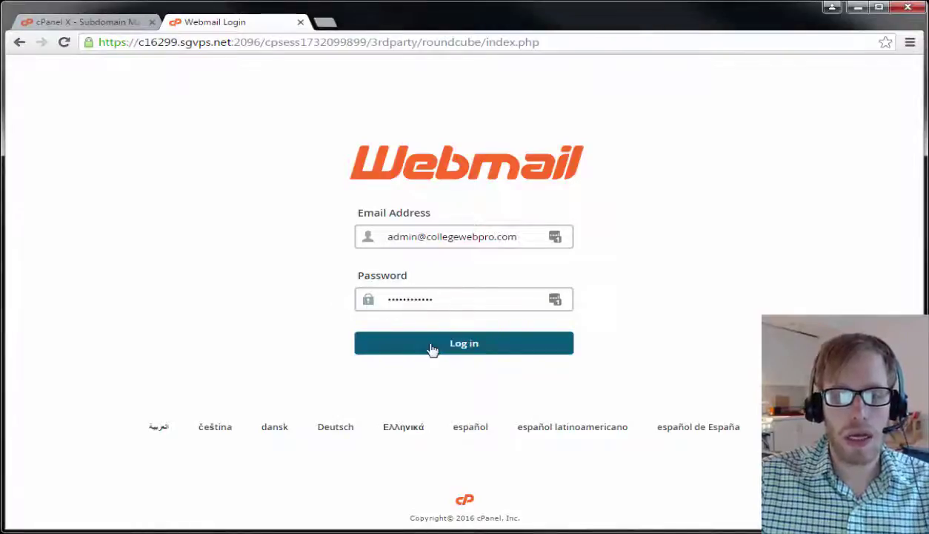
{"action": "left_click", "coordinate": [433, 345]}
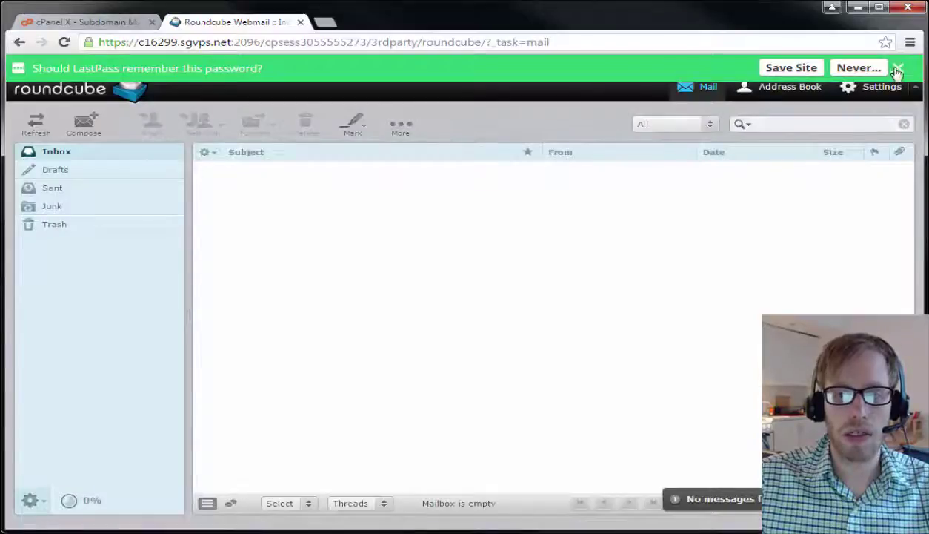
{"action": "left_click", "coordinate": [898, 66]}
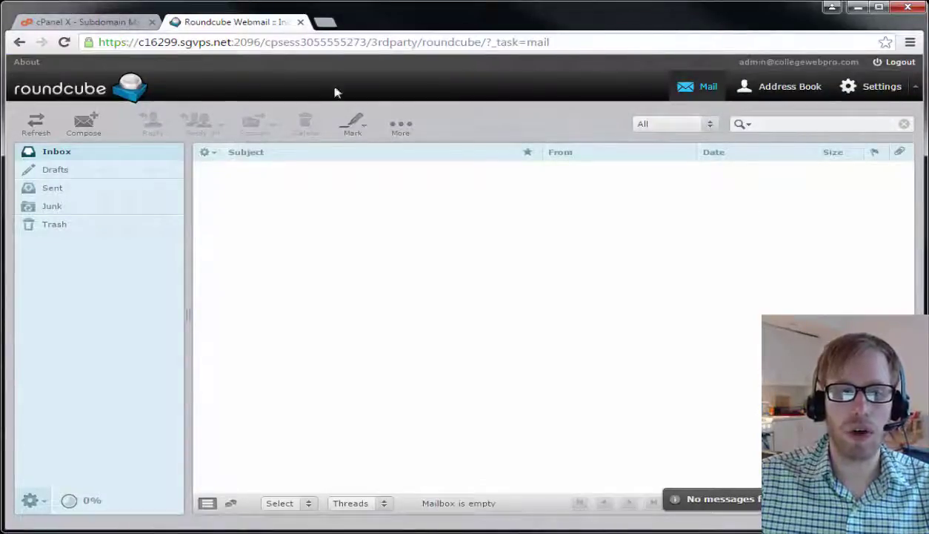
{"action": "left_click", "coordinate": [85, 23]}
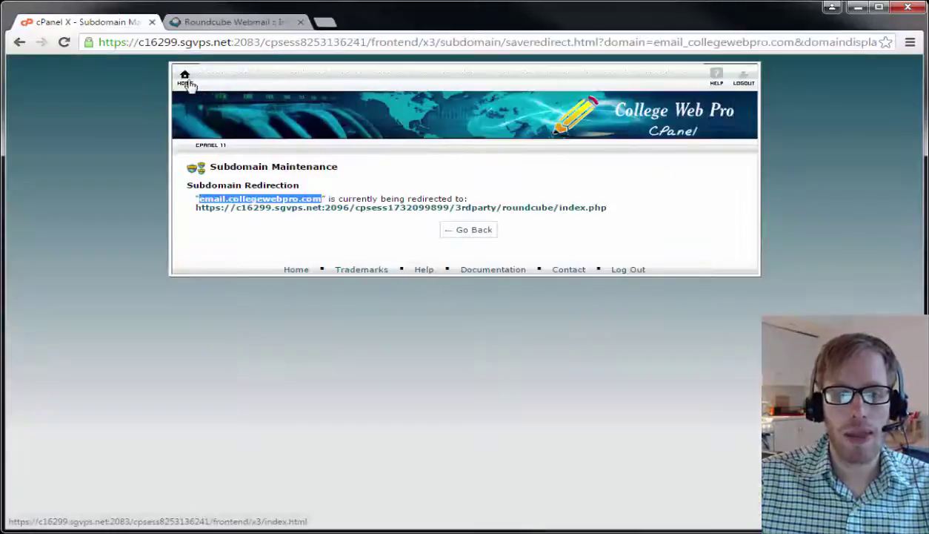
Go back to the cPanel home page and open Email Forwarders.
{"action": "left_click", "coordinate": [183, 79]}
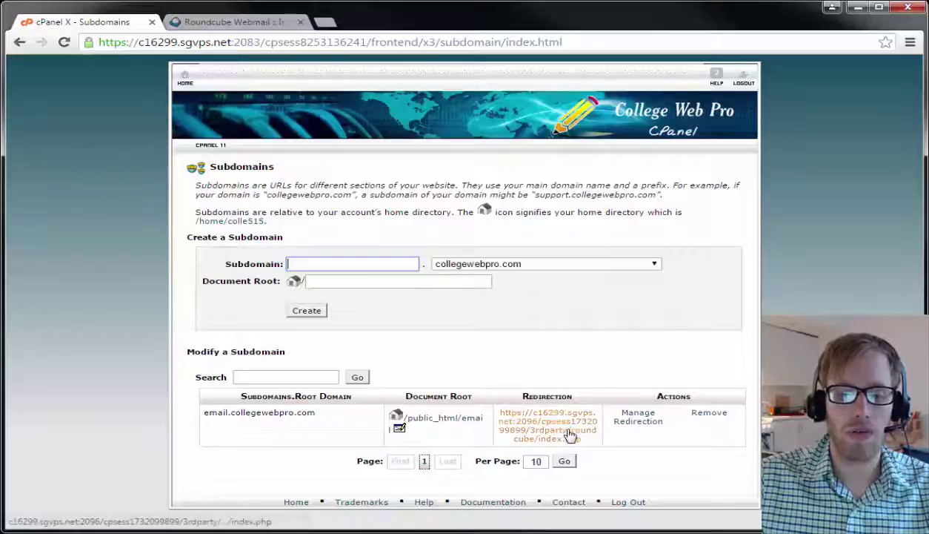
{"action": "left_click", "coordinate": [182, 76]}
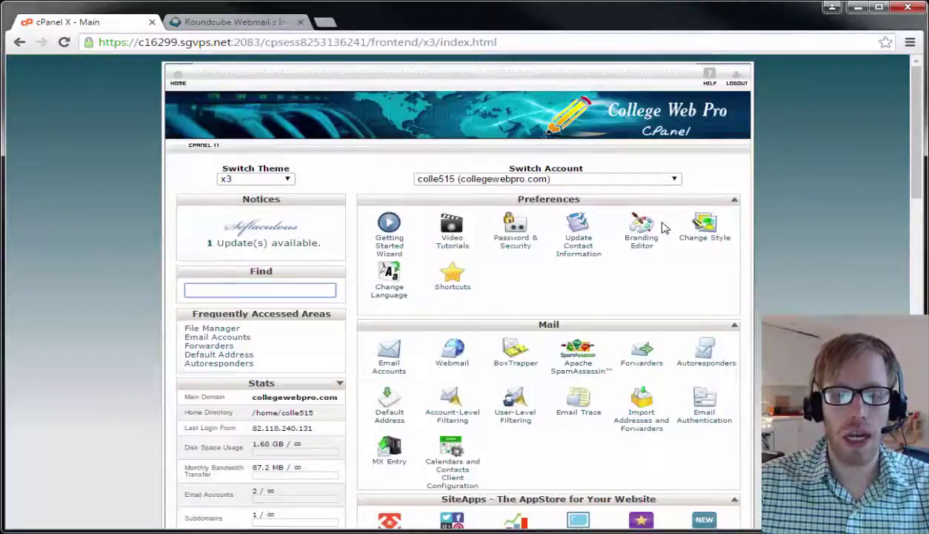
{"action": "scroll", "coordinate": [615, 284], "scroll_direction": "down", "scroll_amount": 1}
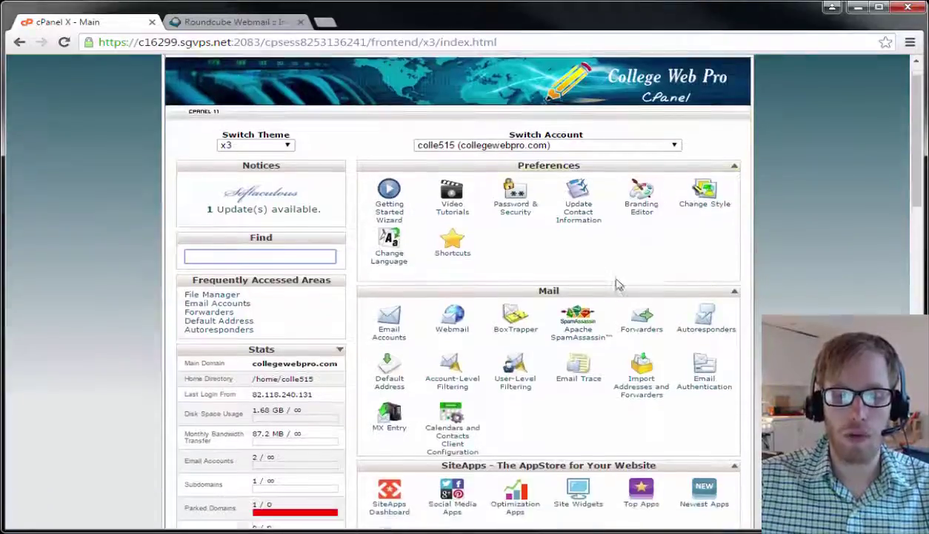
{"action": "left_click", "coordinate": [644, 300]}
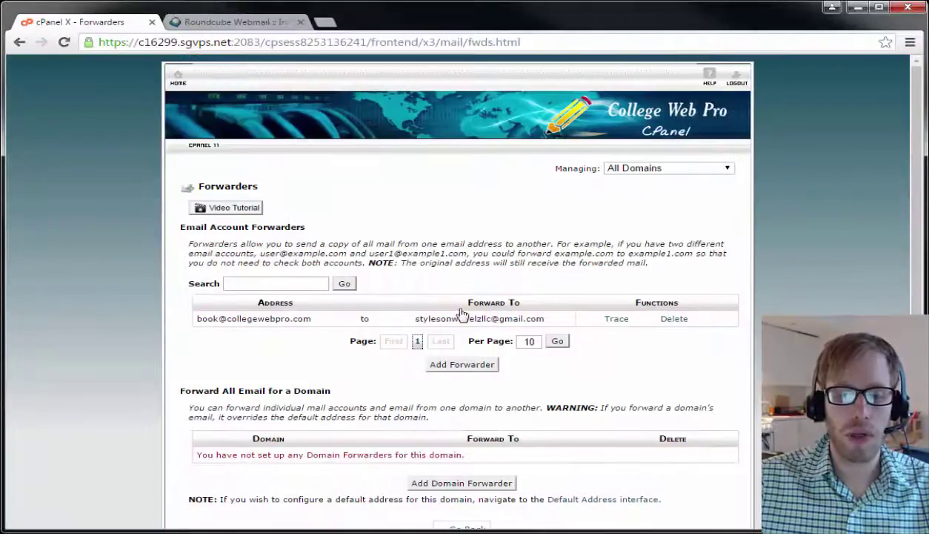
Delete the old book forwarder and open the Add a New Forwarder form.
{"action": "left_click", "coordinate": [673, 320]}
{"action": "left_click", "coordinate": [253, 215]}
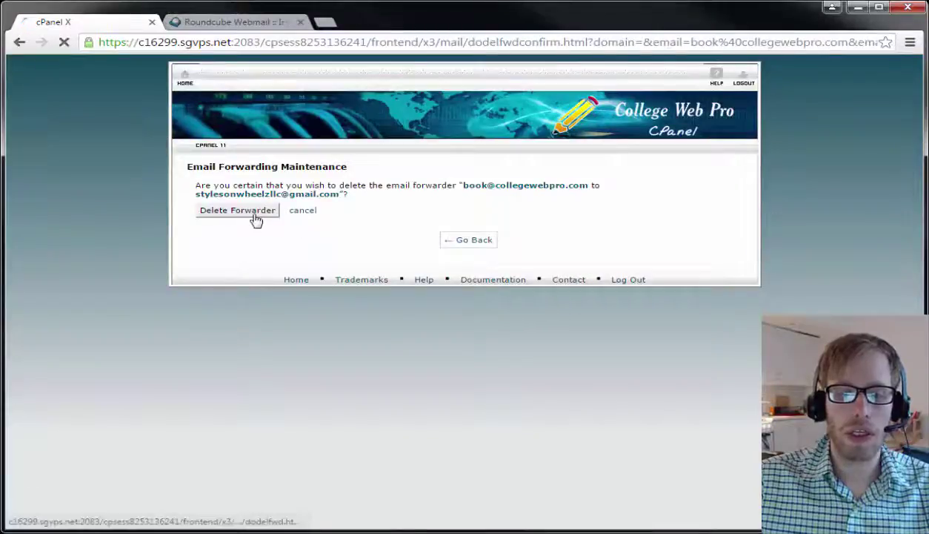
{"action": "left_click", "coordinate": [467, 216]}
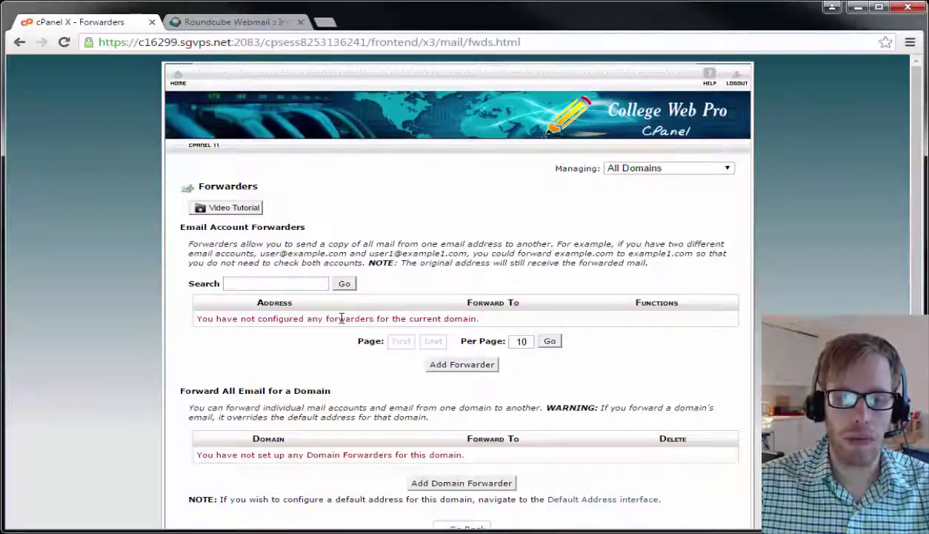
{"action": "left_click", "coordinate": [455, 365]}
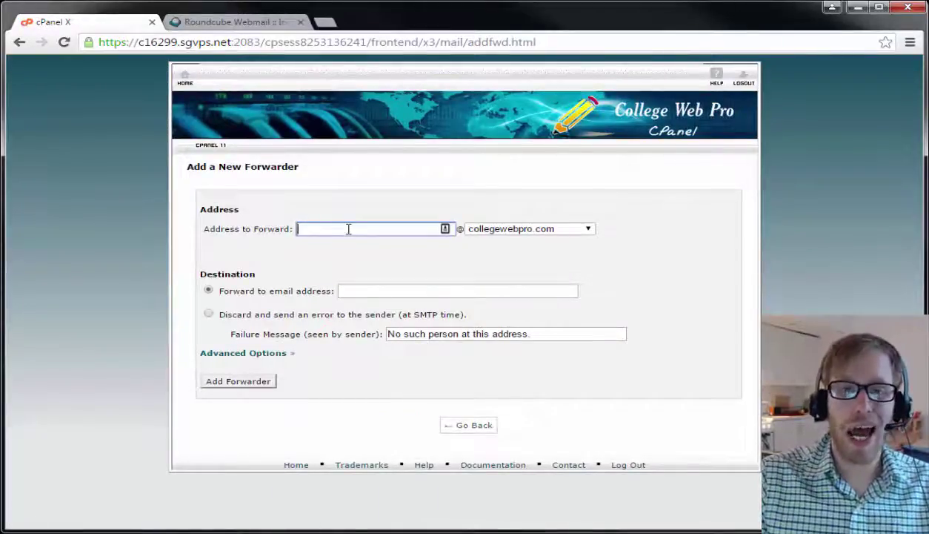
Fill in the new forwarder with address admin and the personal Gmail address as destination.
{"action": "type", "text": "admin"}
{"action": "key", "text": "Tab"}
{"action": "key", "text": "Tab"}
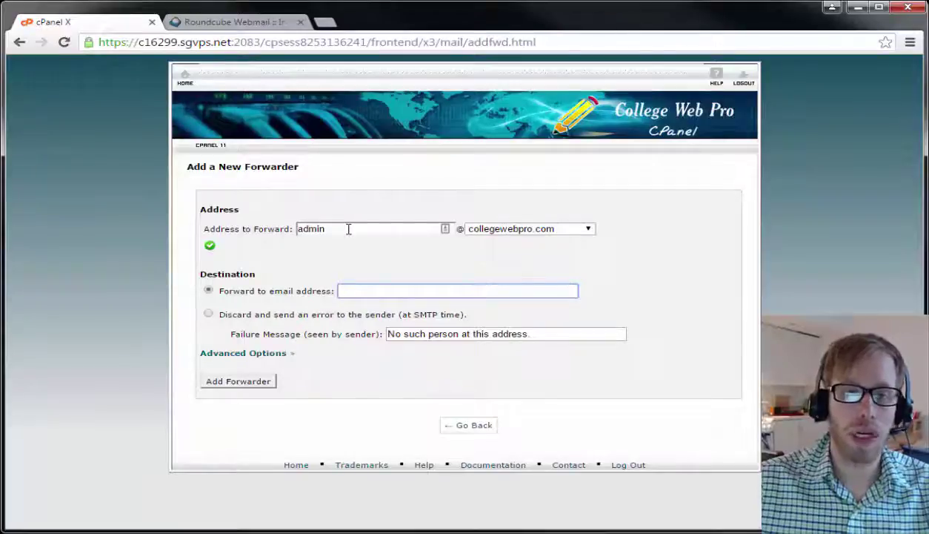
{"action": "left_click", "coordinate": [238, 21]}
{"action": "left_click", "coordinate": [125, 22]}
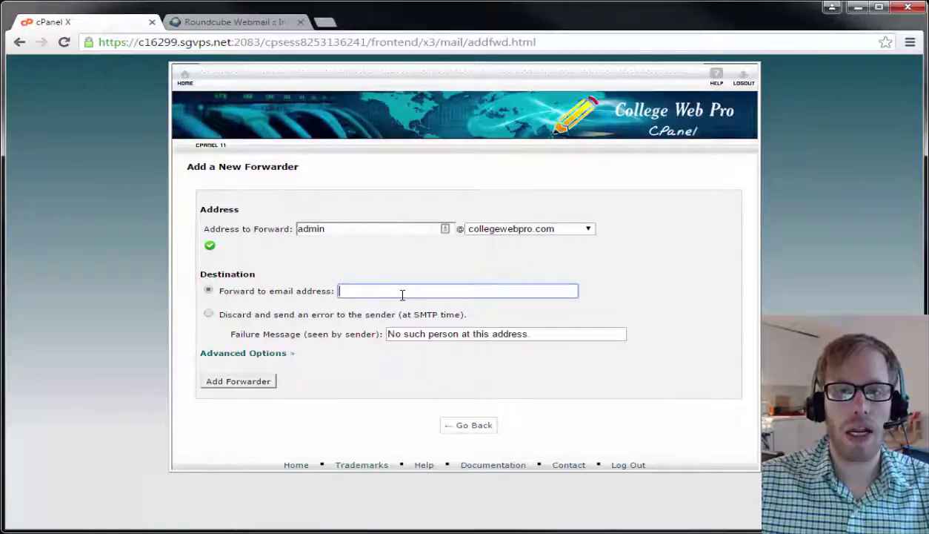
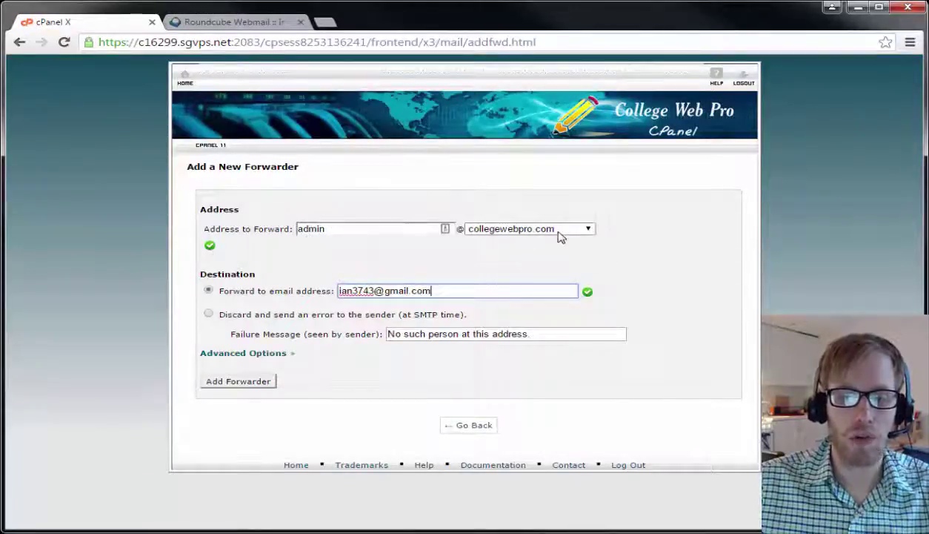
Check the Roundcube inbox, then come back to the filled-in cPanel forwarder form.
{"action": "left_click", "coordinate": [249, 22]}
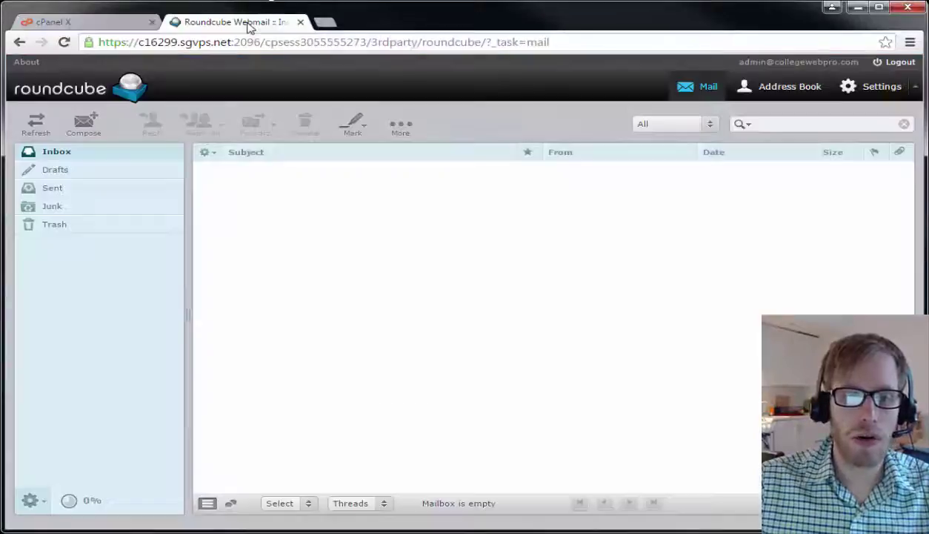
{"action": "left_click", "coordinate": [95, 25]}
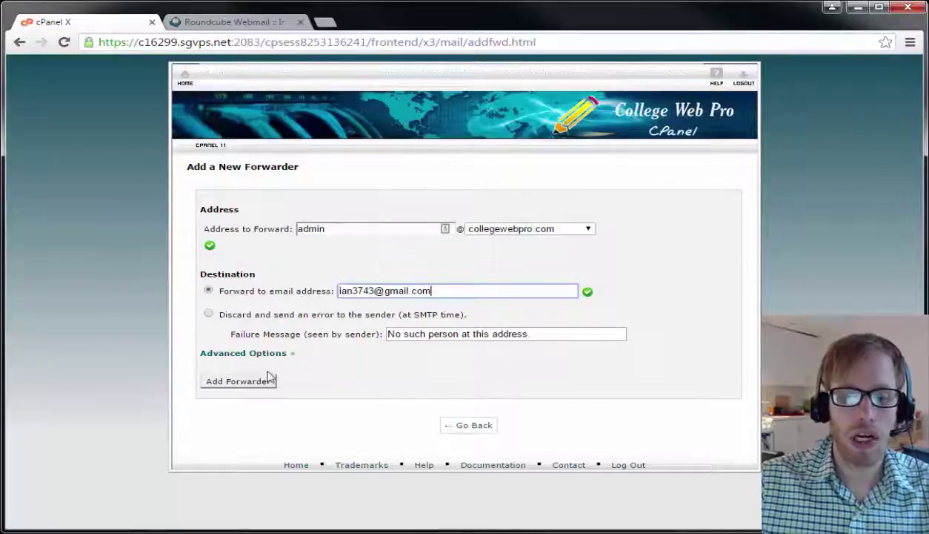
Add the forwarder from the admin mailbox to the Gmail address, checking the webmail inbox.
{"action": "left_click", "coordinate": [239, 382]}
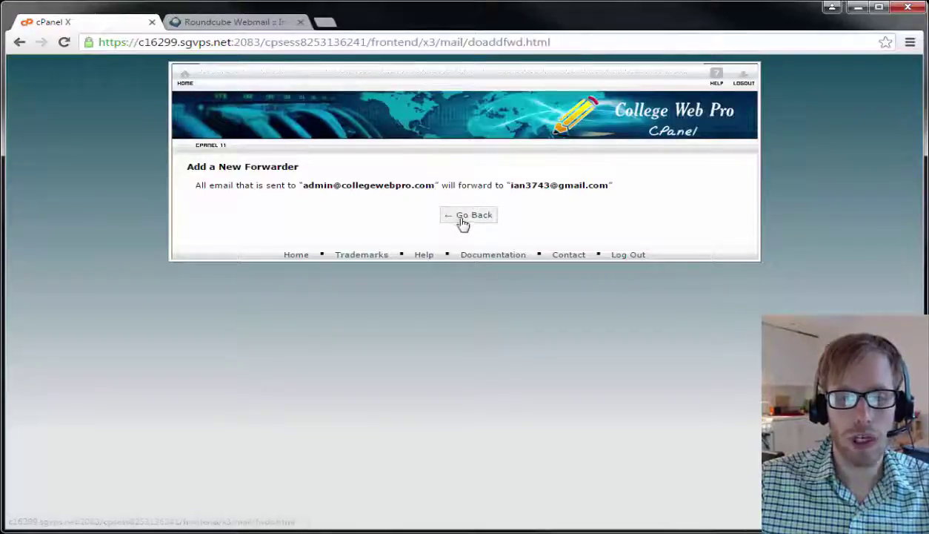
{"action": "left_click", "coordinate": [231, 24]}
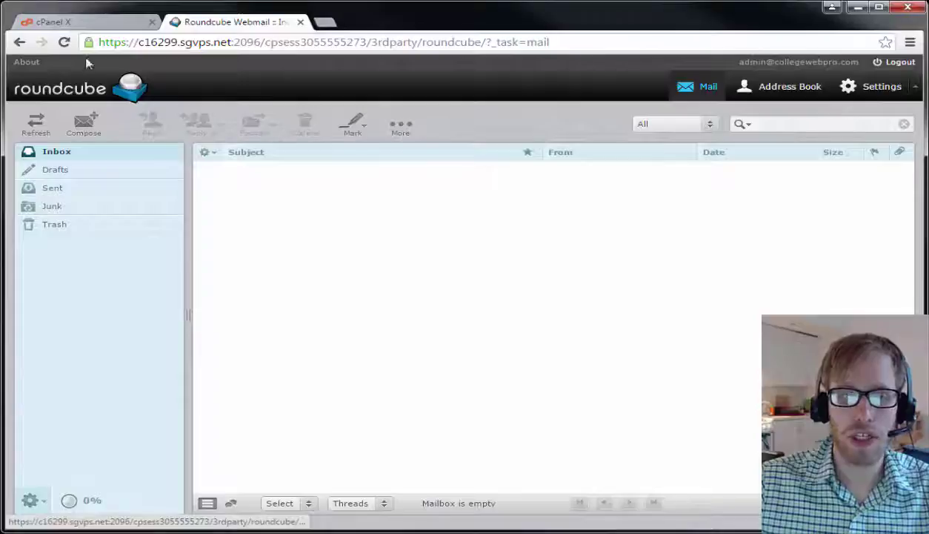
{"action": "left_click", "coordinate": [95, 22]}
Select the destination address on the confirmation page, then go back to the Forwarders list.
{"action": "left_click_drag", "start_coordinate": [511, 183], "coordinate": [605, 180]}
{"action": "left_click", "coordinate": [613, 189]}
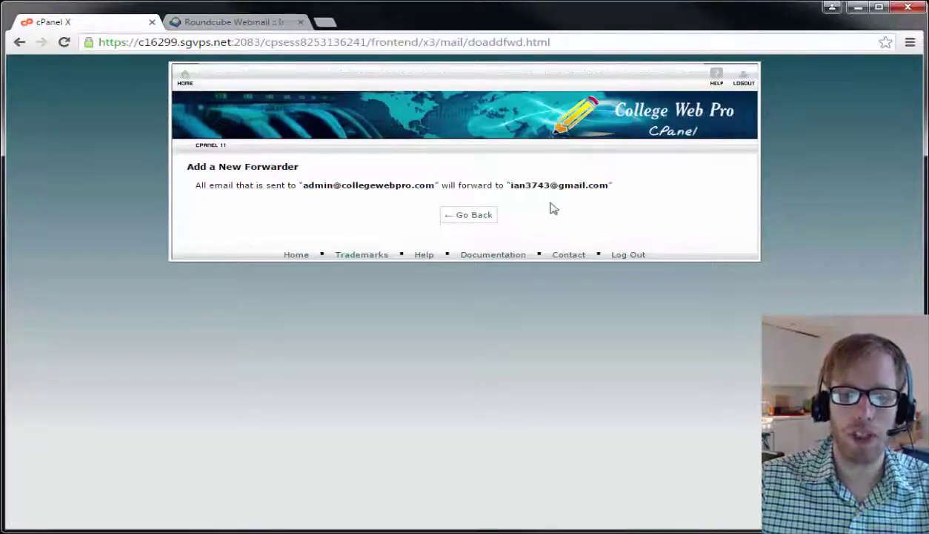
{"action": "left_click", "coordinate": [467, 214]}
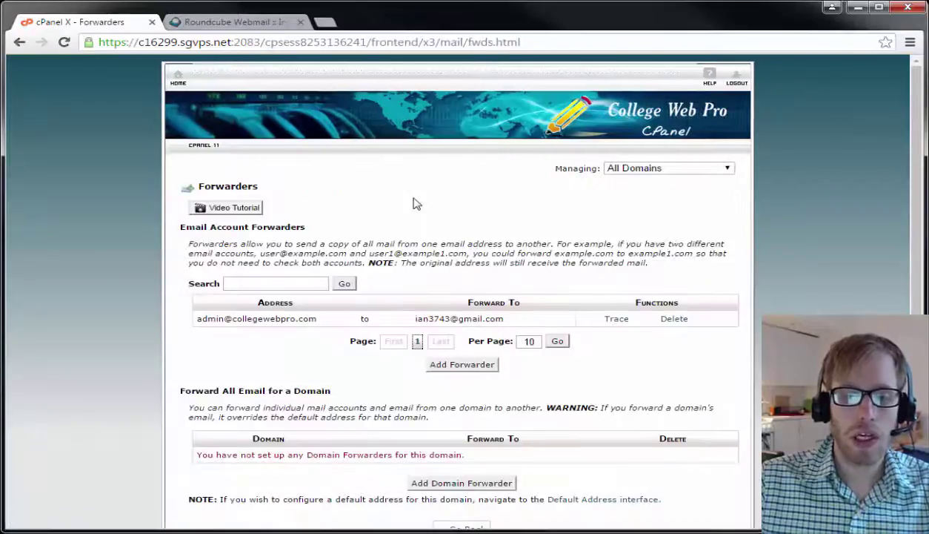